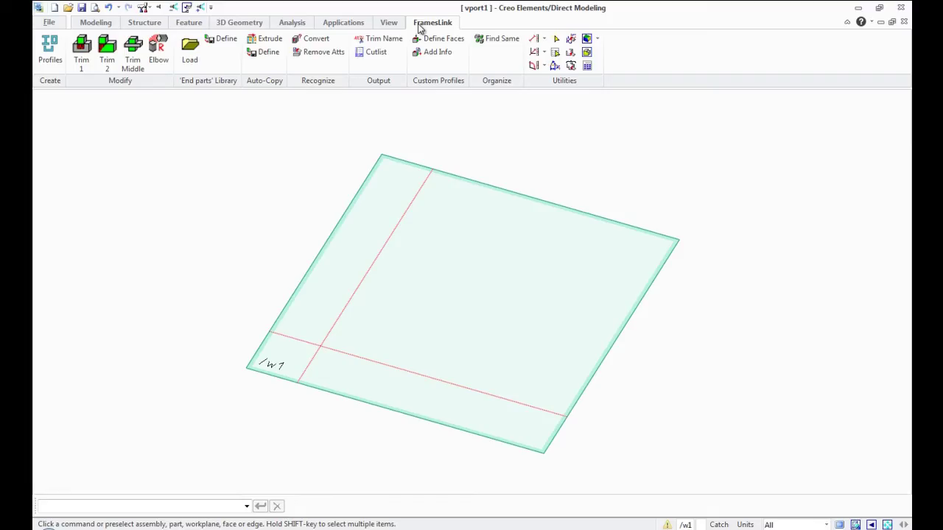
Step: Start creating a frame profile and examine the hollow, non-iron and steel bar types, including Round, DIN 9713 and DIN 1027
left_click(48, 62)
left_click_drag(61, 104, 175, 151)
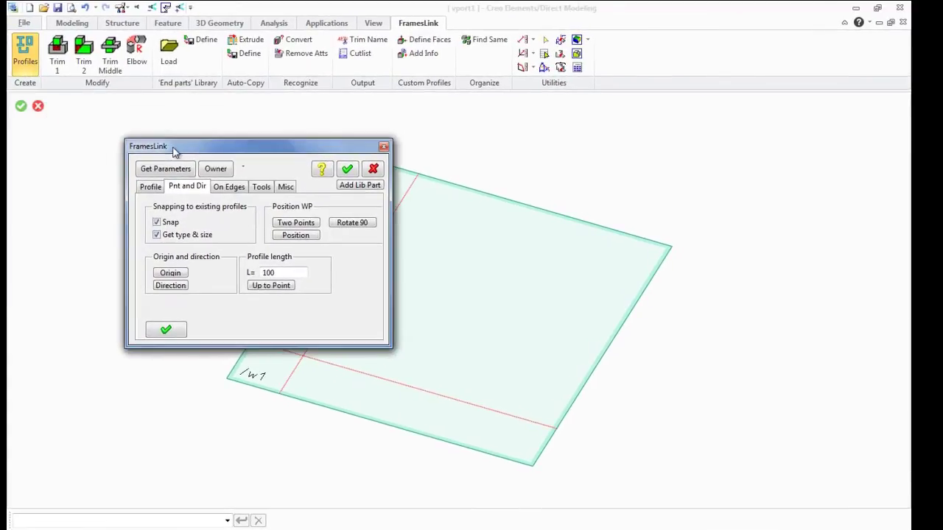
left_click(149, 186)
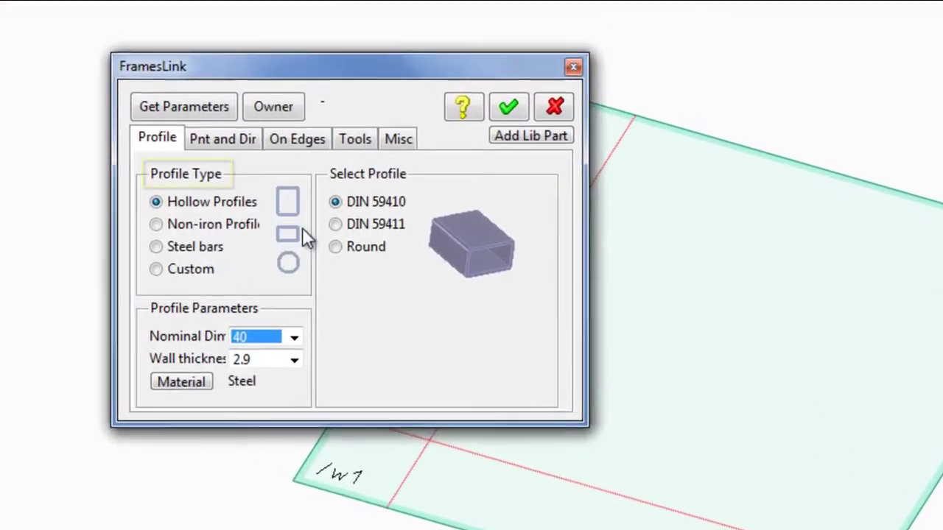
left_click(335, 224)
left_click(335, 247)
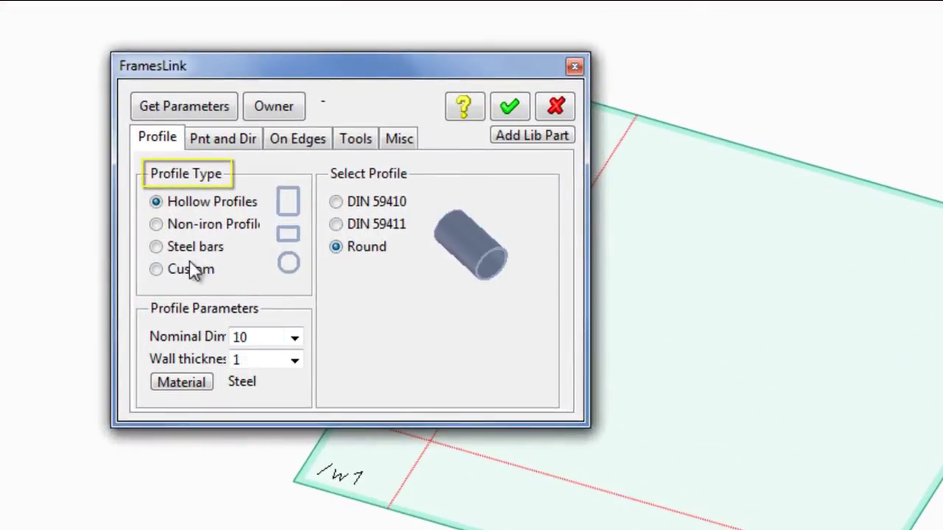
left_click(155, 225)
left_click(335, 224)
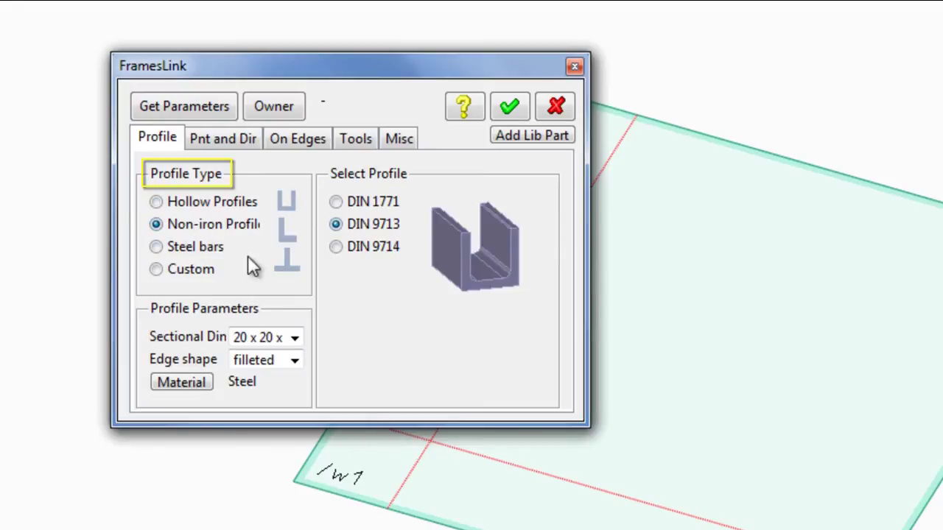
left_click(156, 247)
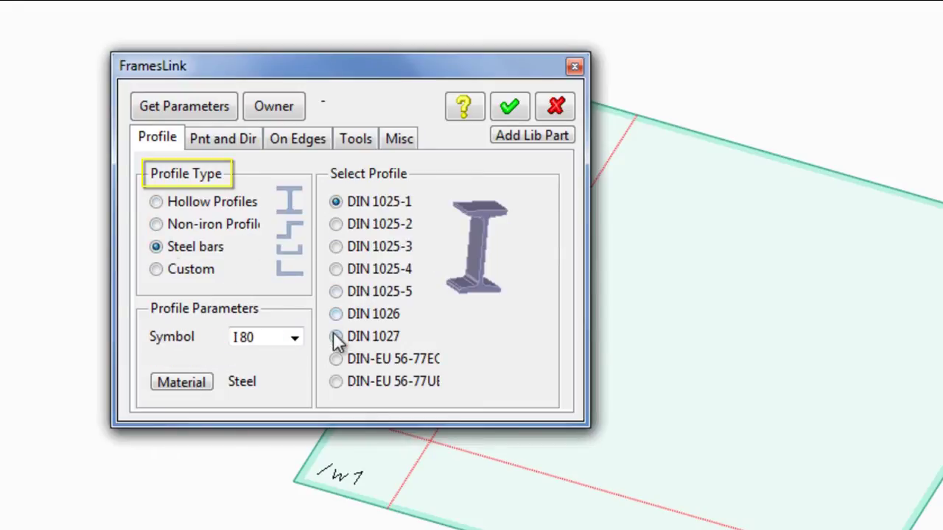
left_click(335, 336)
Step: Preview custom profiles from the Bosch, Norden and perforated libraries, including Str_40X40L_0N, 60X60_8N, 60x60x7 and 21x35
left_click(156, 270)
left_click(355, 256)
left_click(454, 274)
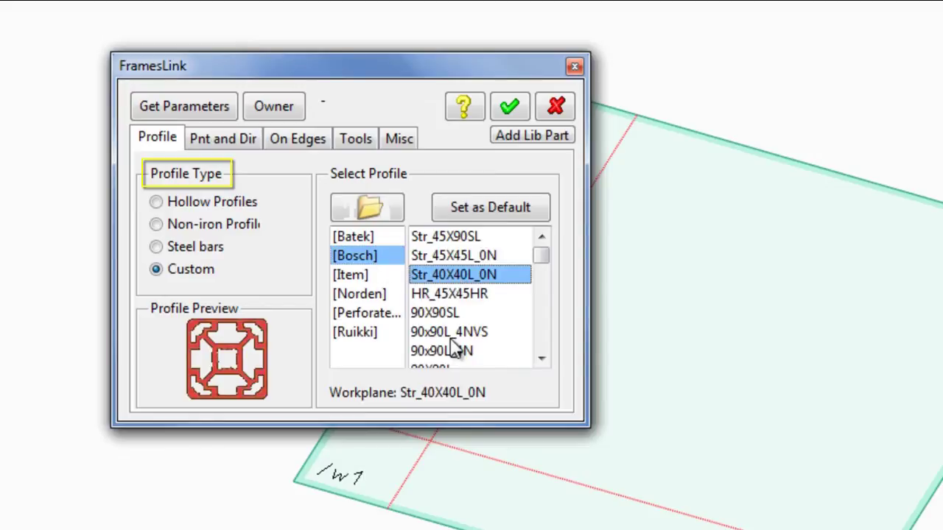
left_click(453, 332)
scroll(454, 342, "down", 3)
left_click(451, 333)
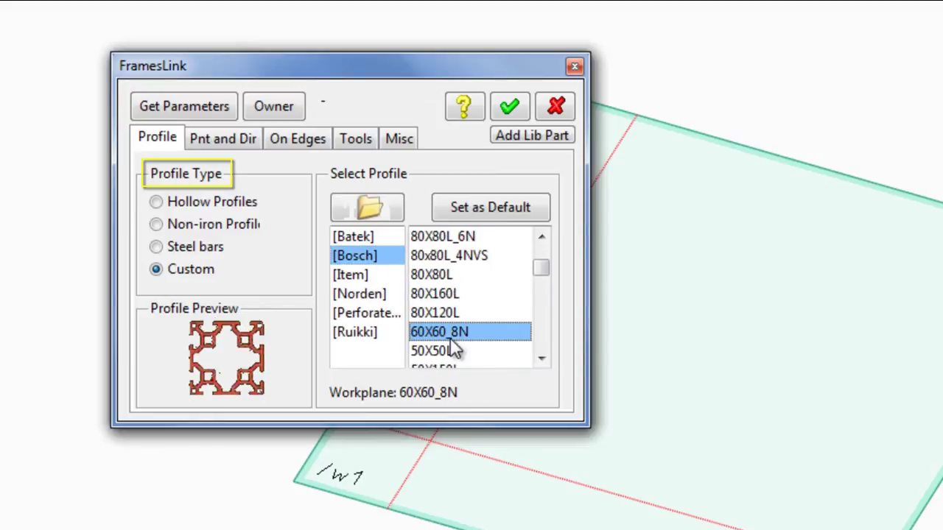
left_click(376, 294)
left_click(442, 238)
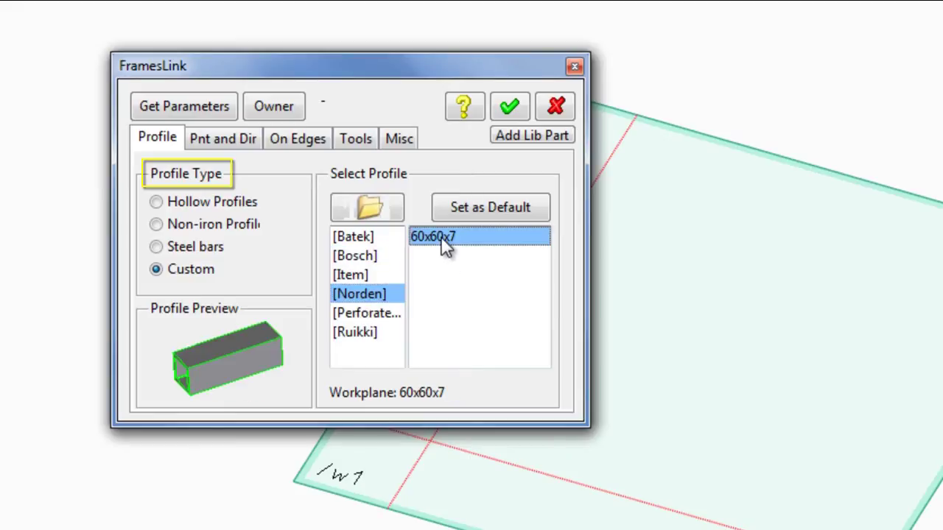
left_click(364, 314)
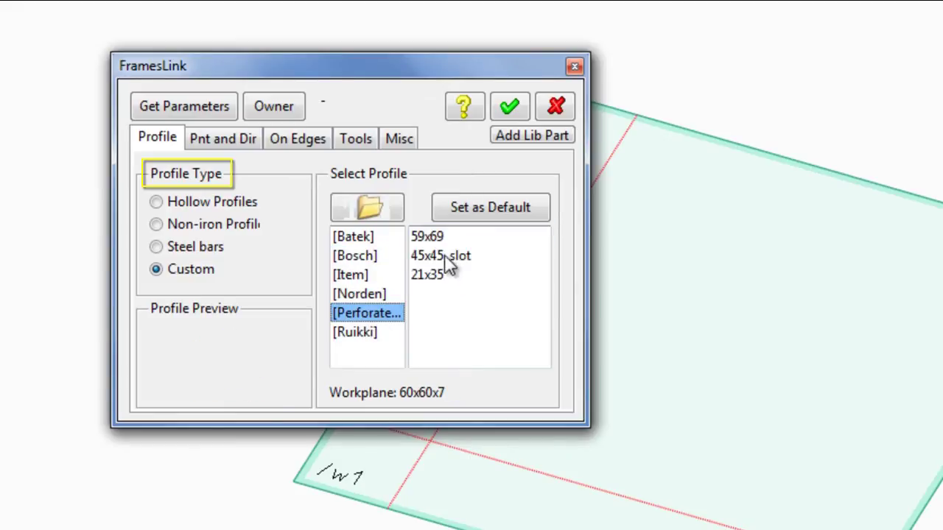
left_click(445, 256)
left_click(434, 274)
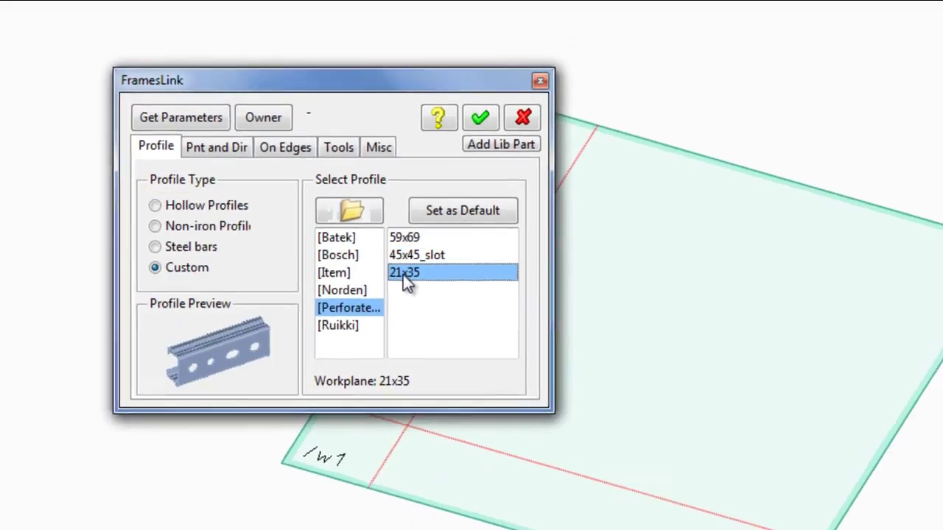
Step: Choose the DIN 59410 hollow profile and place its origin at the intersection of the workplane's construction lines
left_click(209, 206)
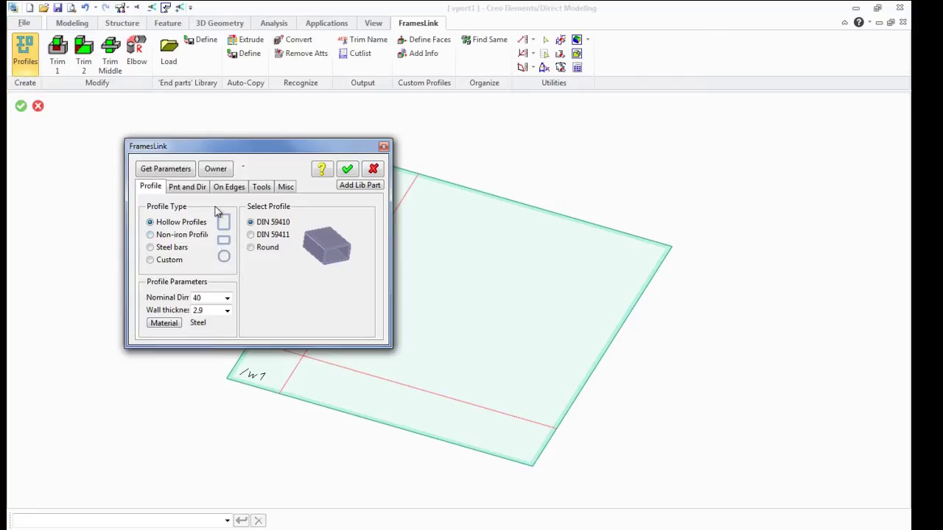
left_click(193, 187)
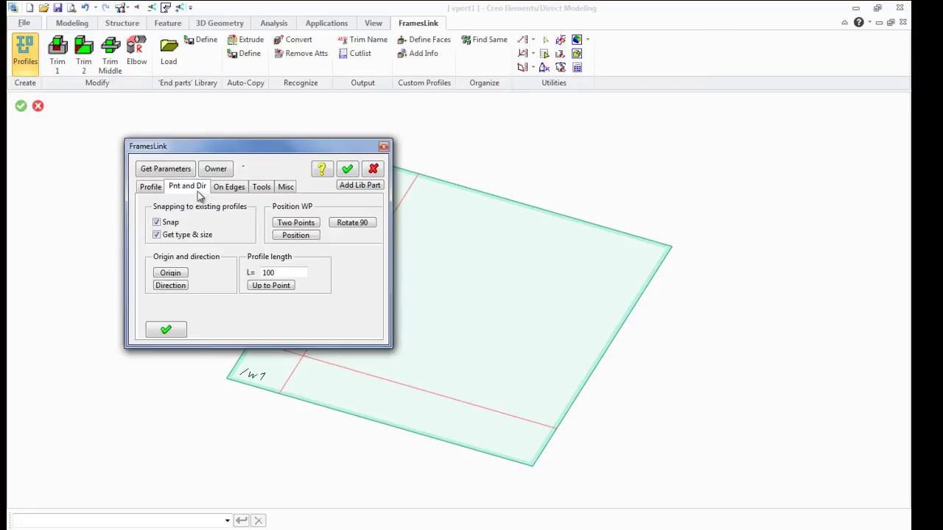
left_click_drag(259, 149, 143, 98)
left_click(63, 224)
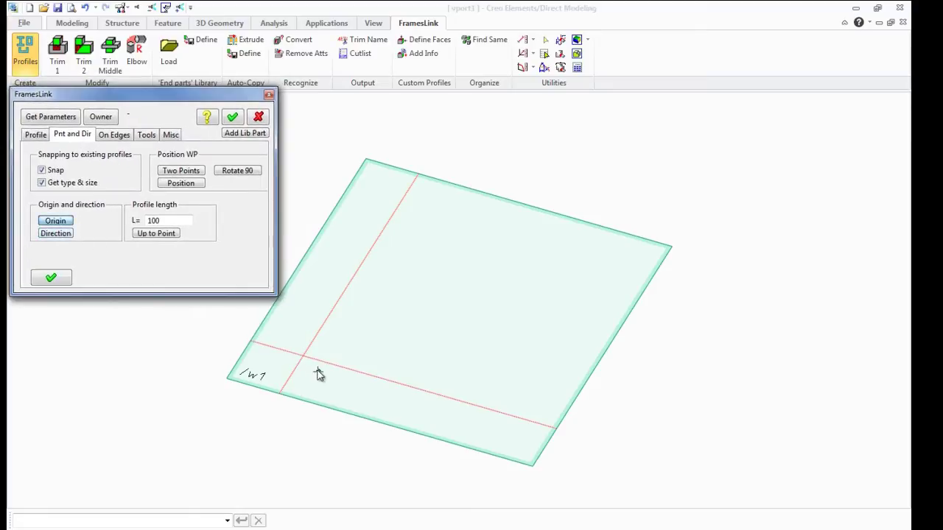
left_click(303, 357)
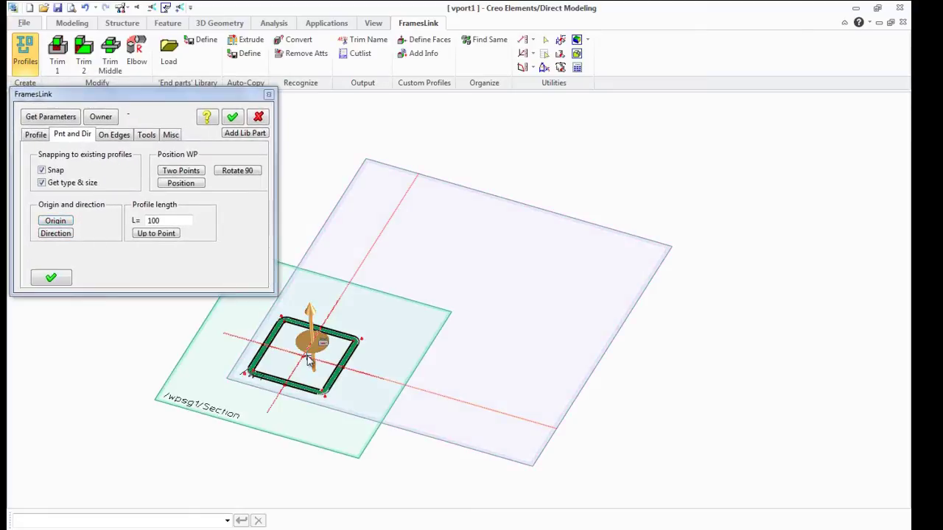
Step: Direct the profile along the construction line running toward the workplane's far edge and create it with a length of 500
left_click(51, 234)
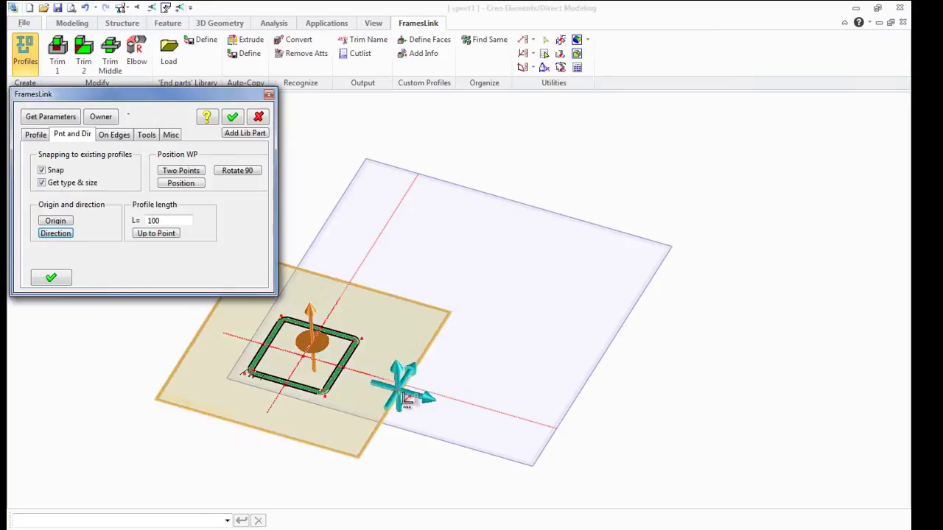
left_click(417, 388)
scroll(431, 362, "down", 4)
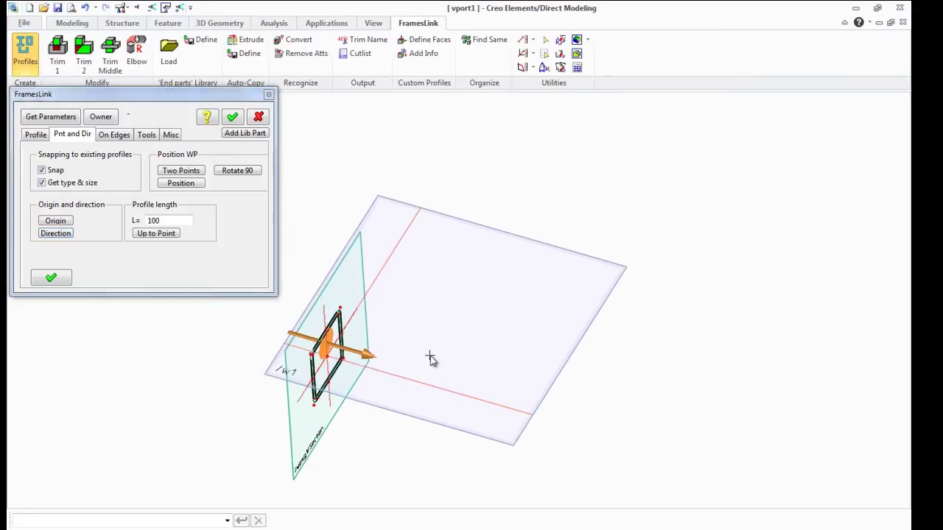
left_click_drag(164, 219, 135, 220)
type("50")
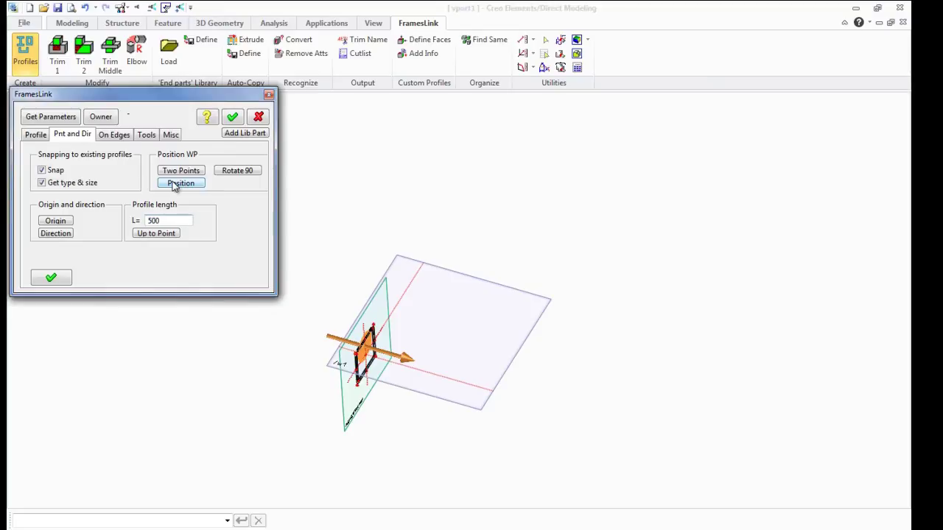
key("Return")
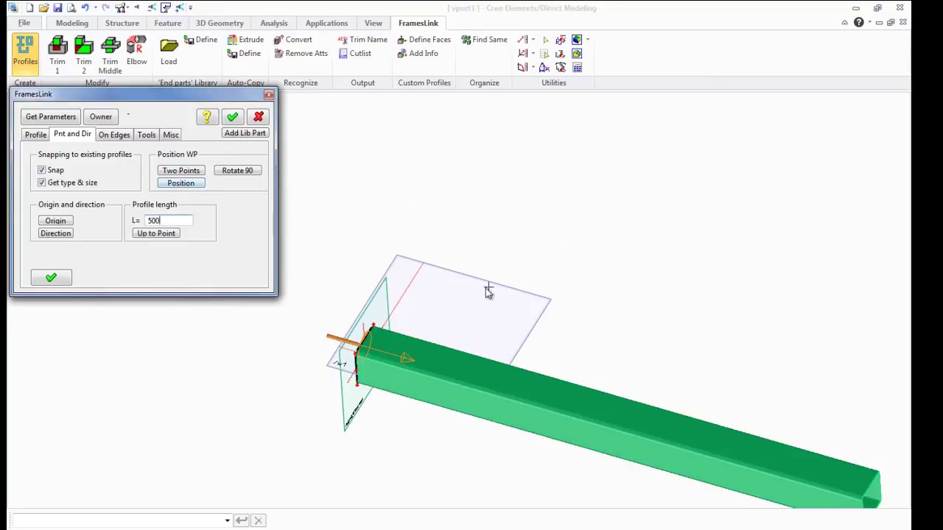
left_click(56, 283)
middle_click_drag(357, 286, 375, 363)
scroll(346, 309, "down", 2)
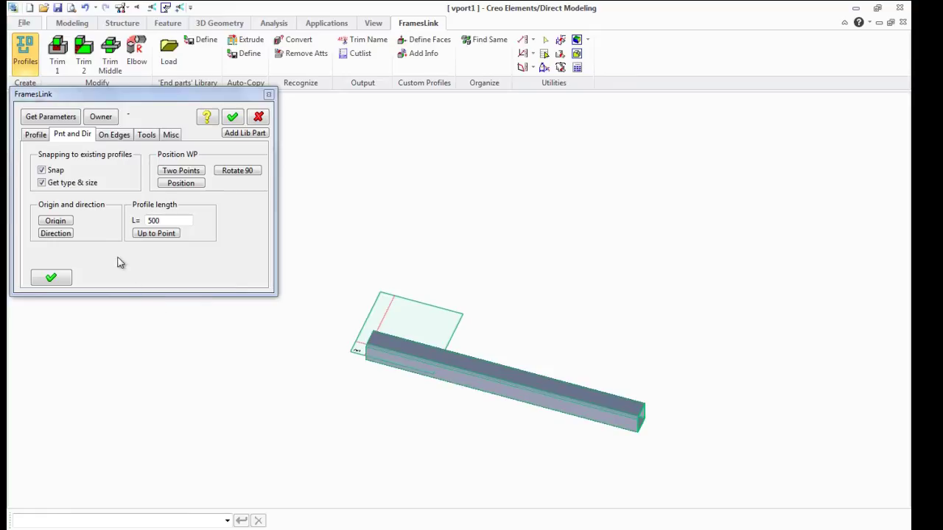
Step: Copy the profile parallel to itself by 370 along the workplane's short construction line direction
left_click(147, 135)
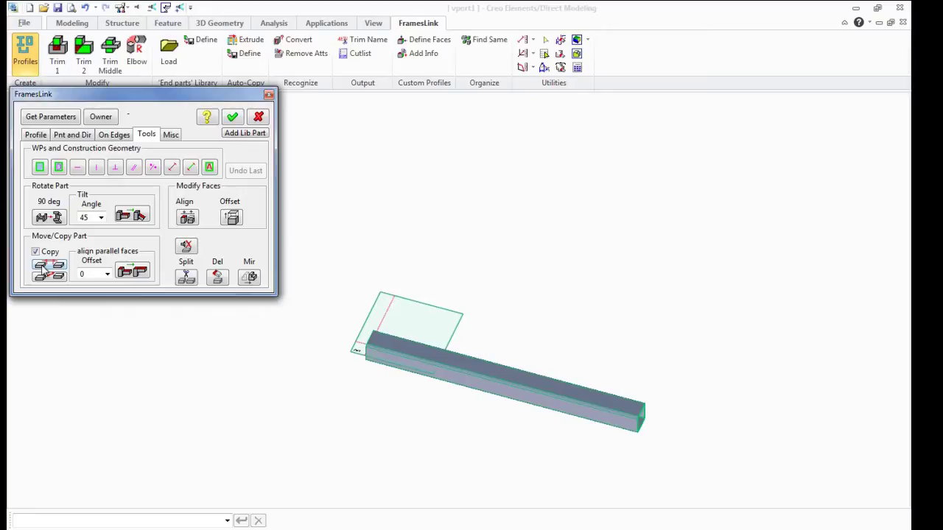
left_click(42, 266)
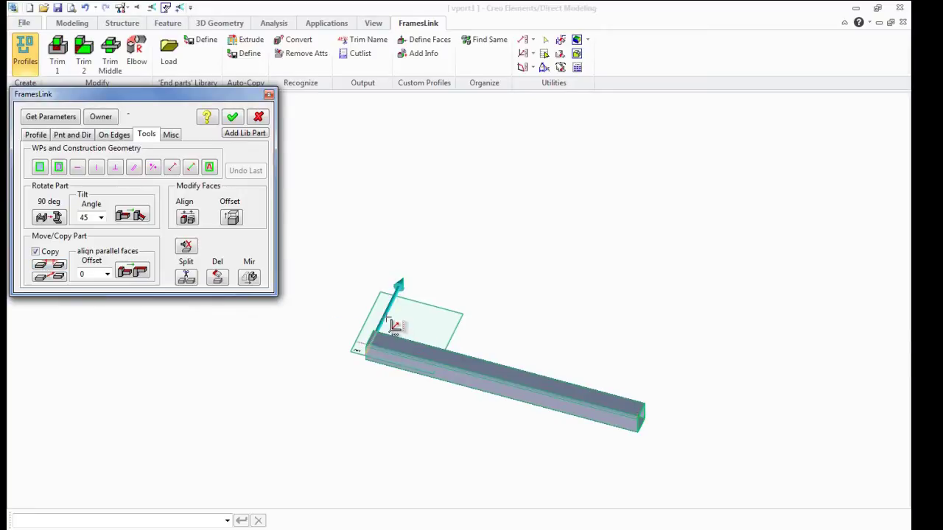
left_click(383, 322)
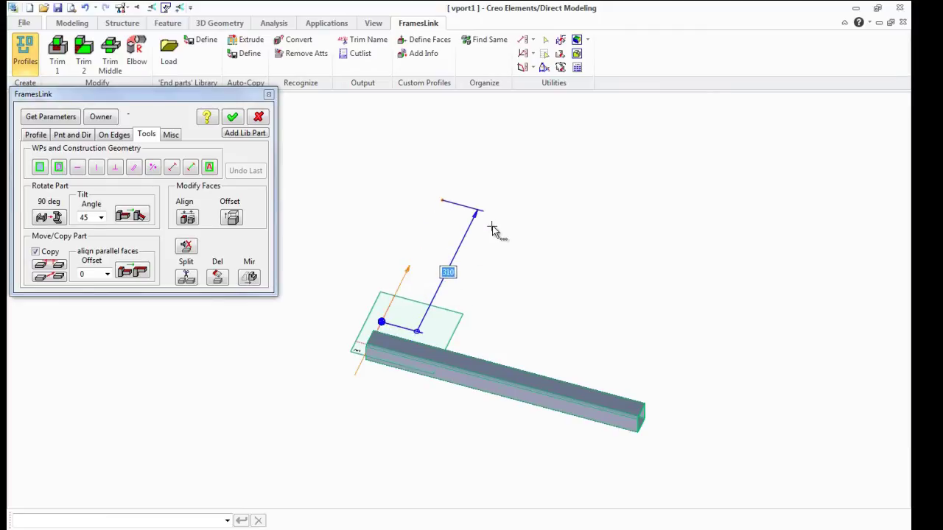
left_click(513, 208)
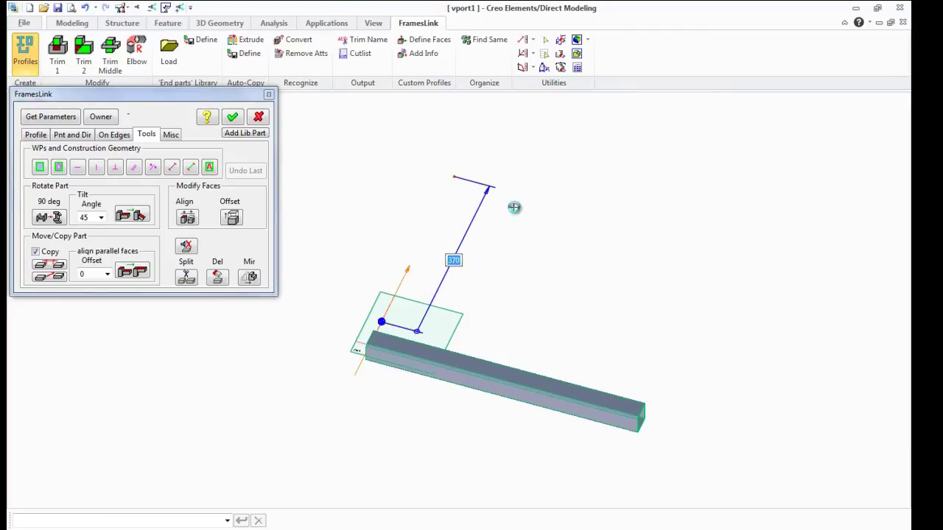
left_click(472, 379)
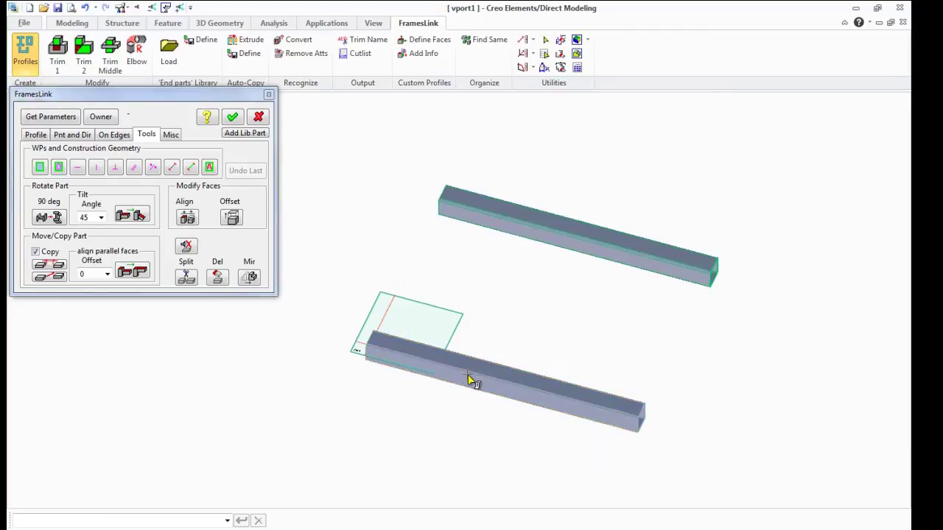
Step: Create a 330-long cross profile from the end of the copied profile up to the original parallel profile
middle_click_drag(697, 362, 623, 400)
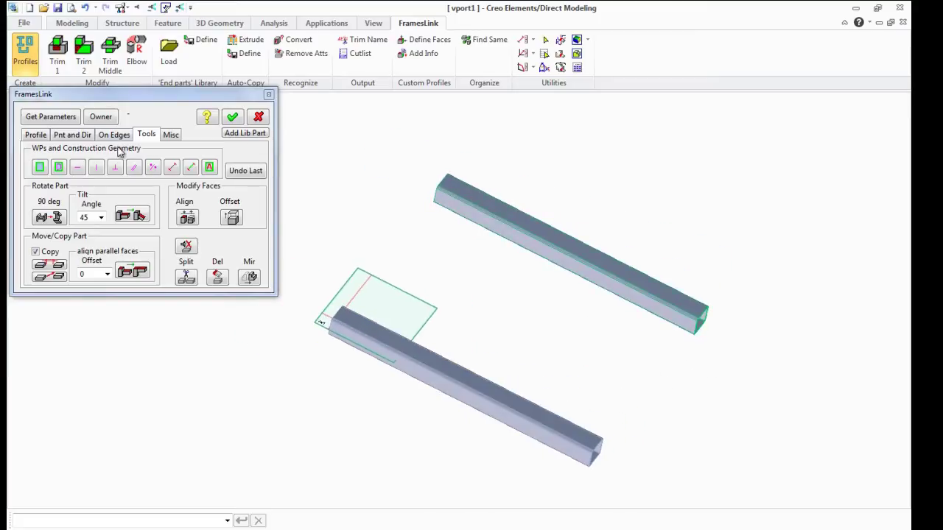
left_click(41, 250)
left_click(72, 135)
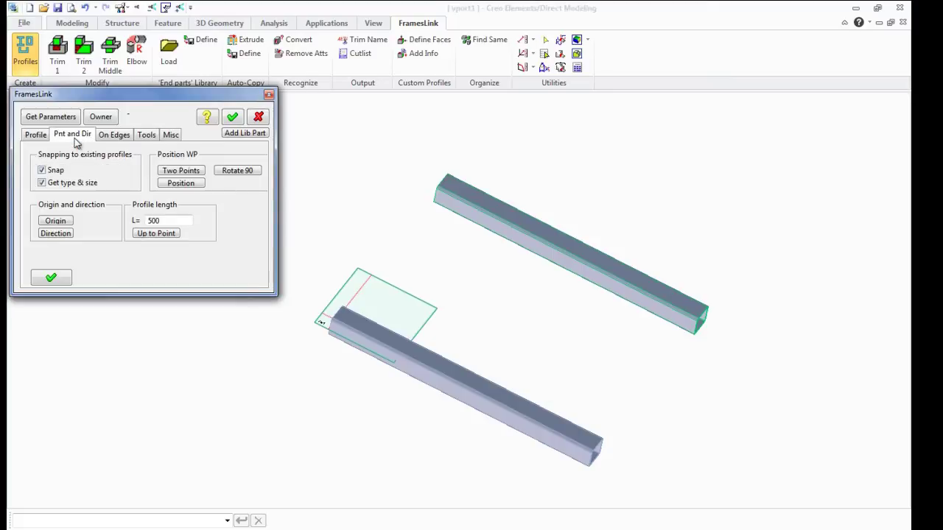
left_click(49, 222)
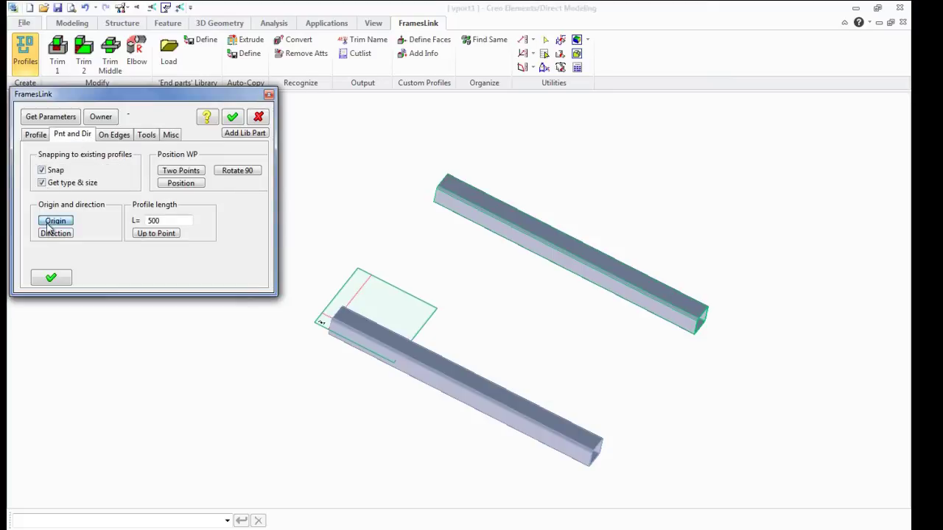
left_click(686, 326)
middle_click_drag(435, 379, 516, 419)
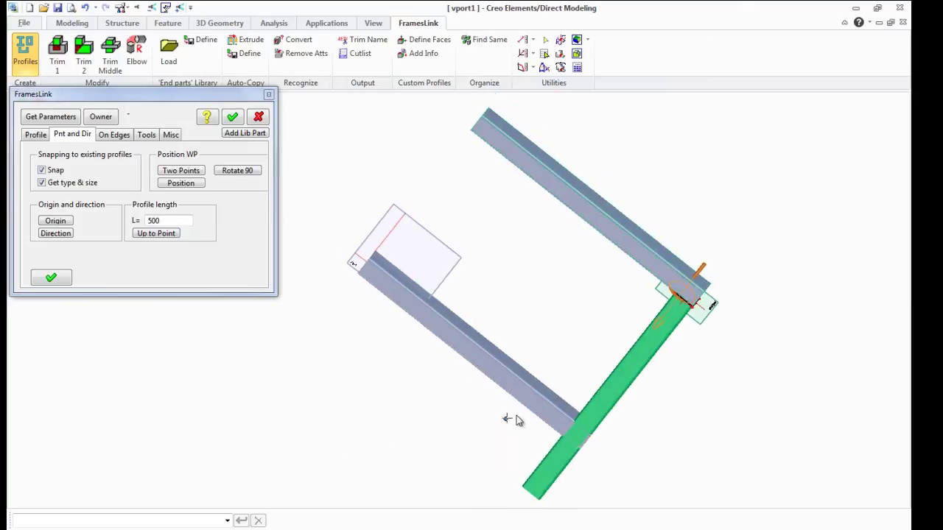
left_click(568, 411)
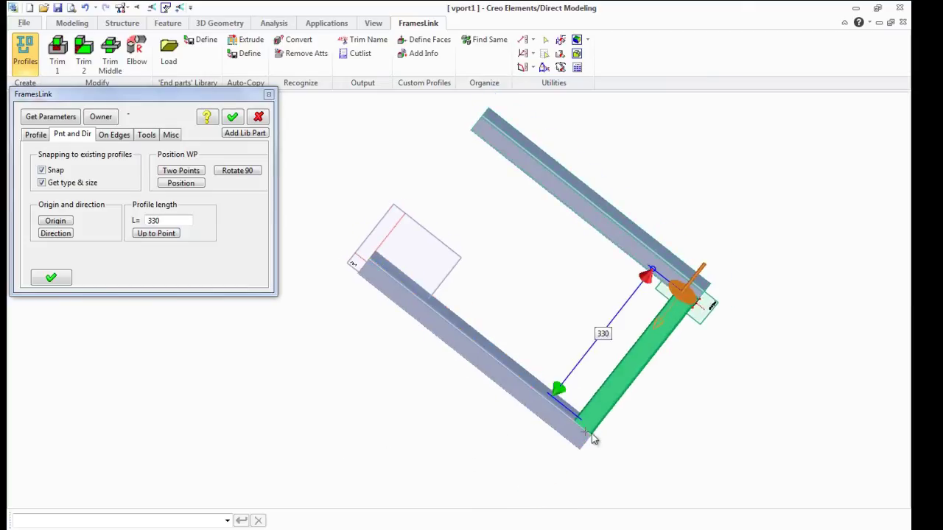
middle_click_drag(633, 371, 634, 348)
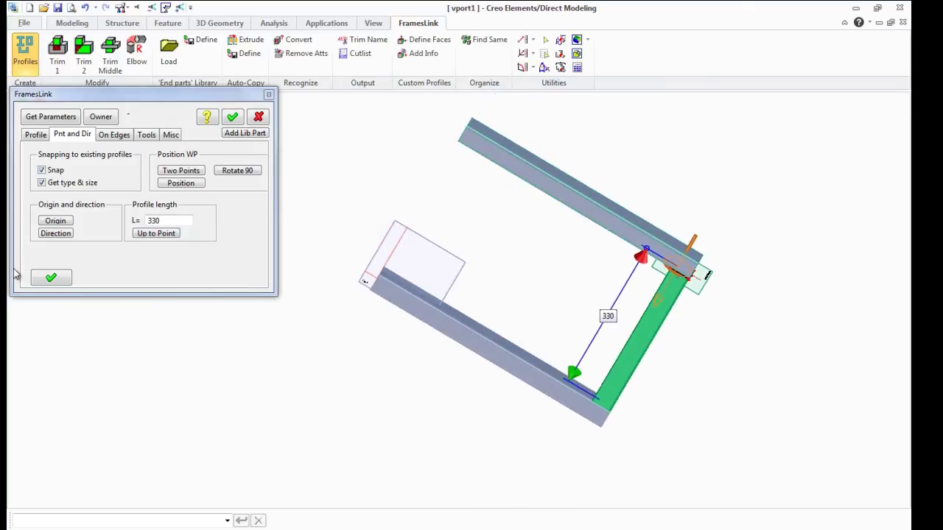
left_click(50, 277)
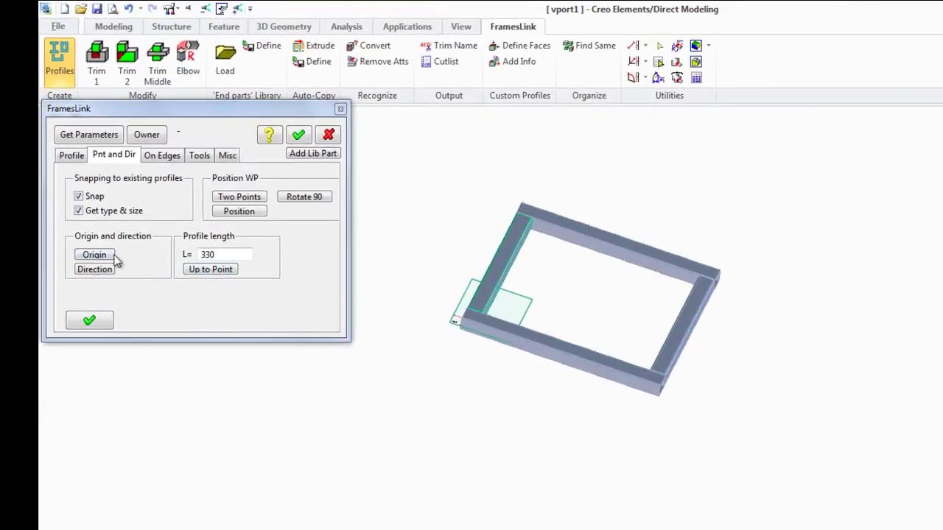
Step: Create a 500-long upright profile starting at the corner of the base frame nearest the workplane
left_click(94, 255)
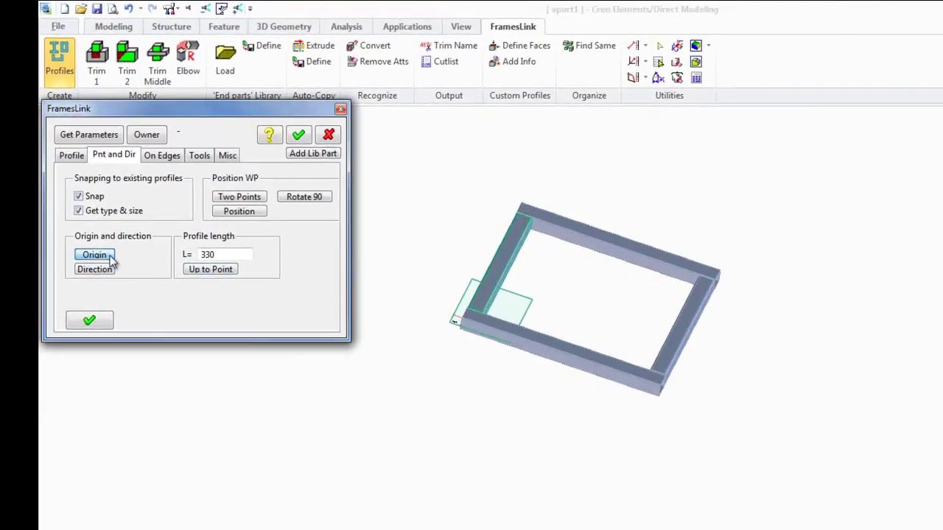
left_click(472, 320)
middle_click_drag(512, 346, 561, 345)
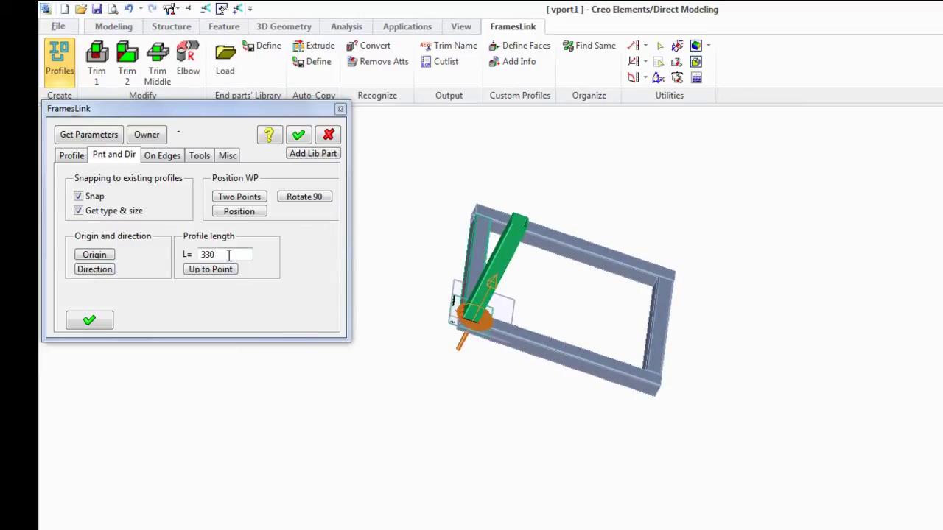
left_click_drag(229, 254, 188, 255)
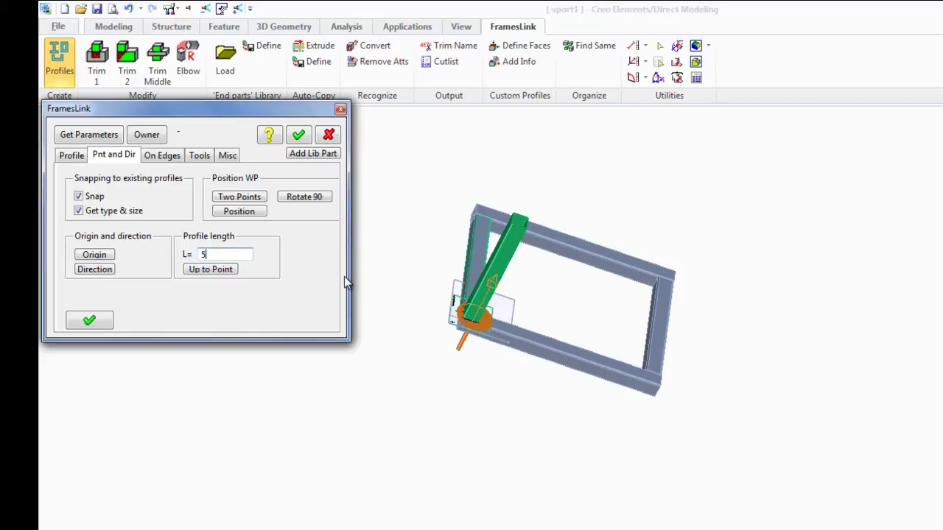
key("Return")
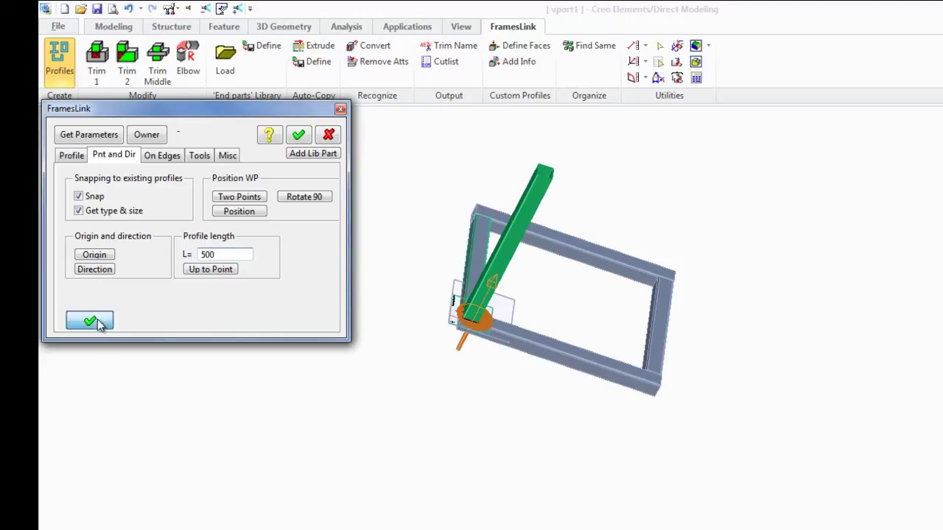
left_click(99, 325)
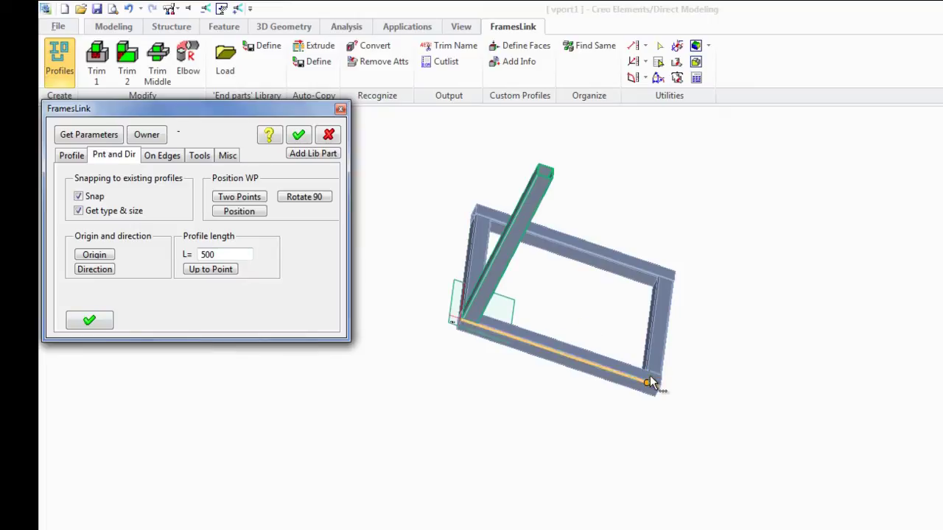
Step: Create matching 500-long upright profiles at the other three corners of the base frame
left_click(651, 381)
middle_click_drag(648, 391, 358, 390)
left_click(93, 325)
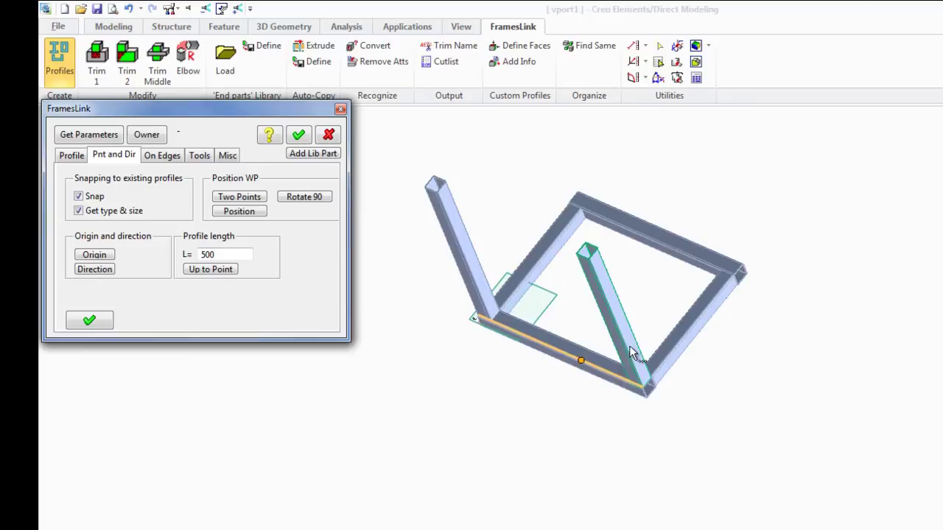
left_click(729, 272)
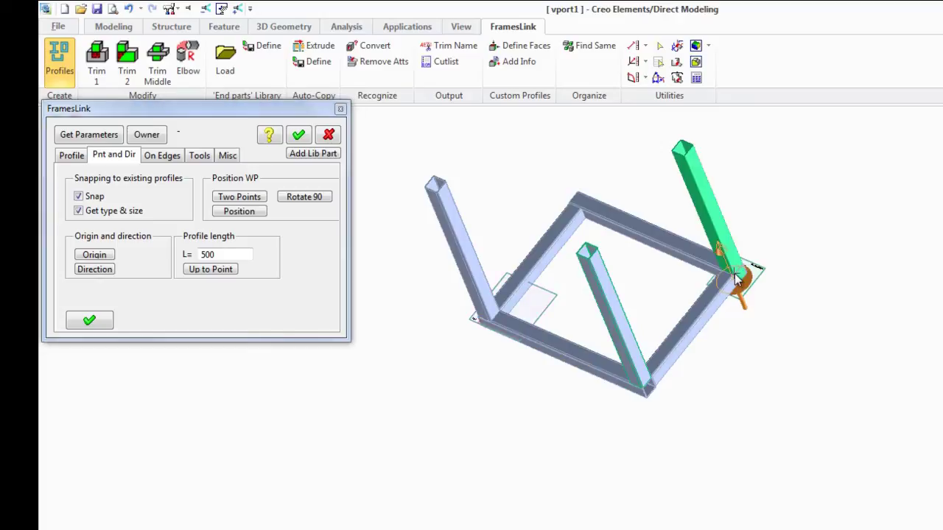
left_click(93, 325)
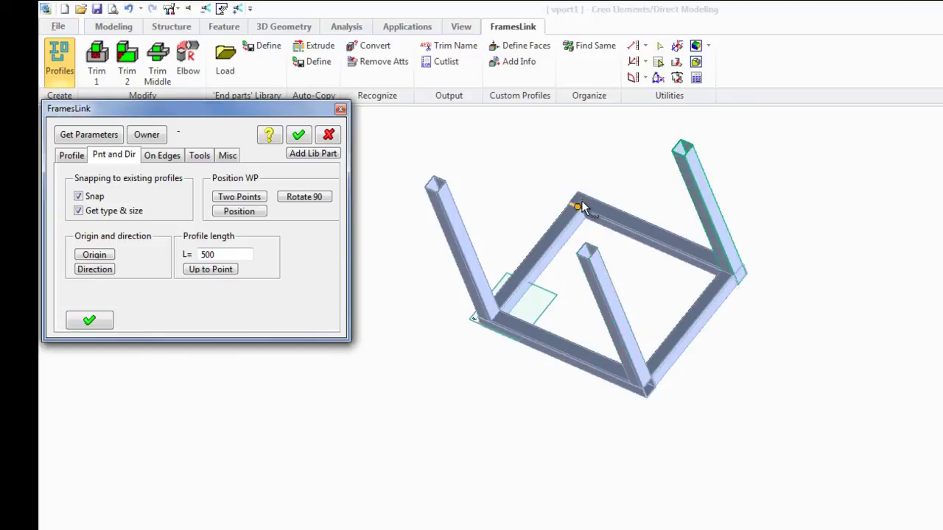
left_click(575, 207)
left_click(94, 318)
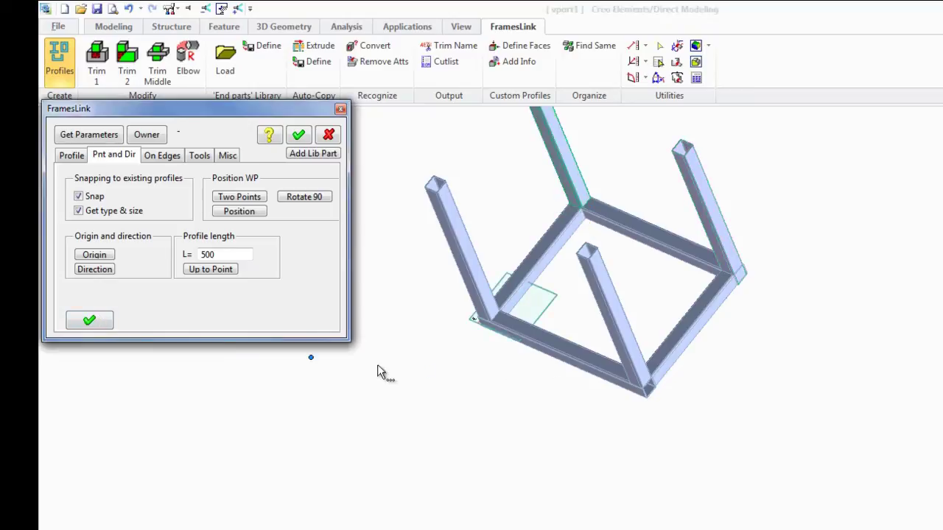
Step: Copy the front long base profile by two points from its corner up to the top of the upright
middle_click_drag(379, 373, 665, 369)
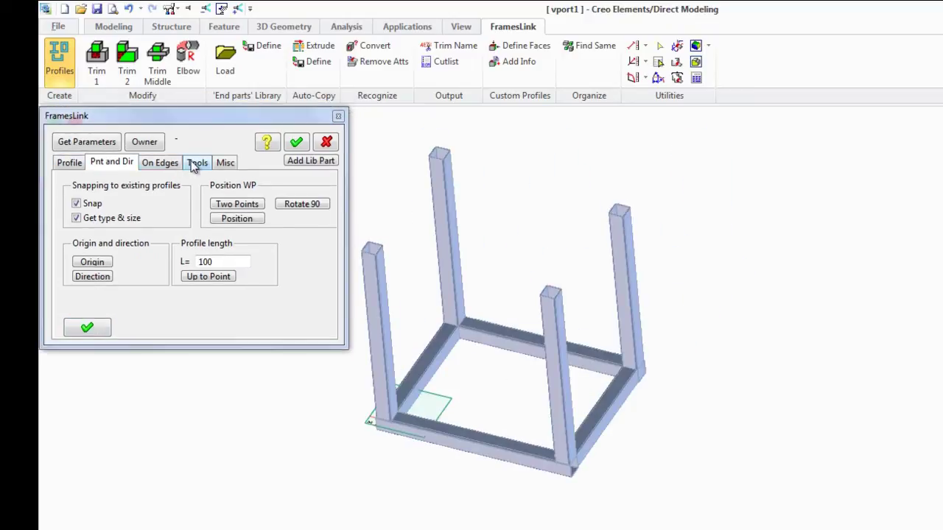
left_click(196, 162)
left_click(70, 298)
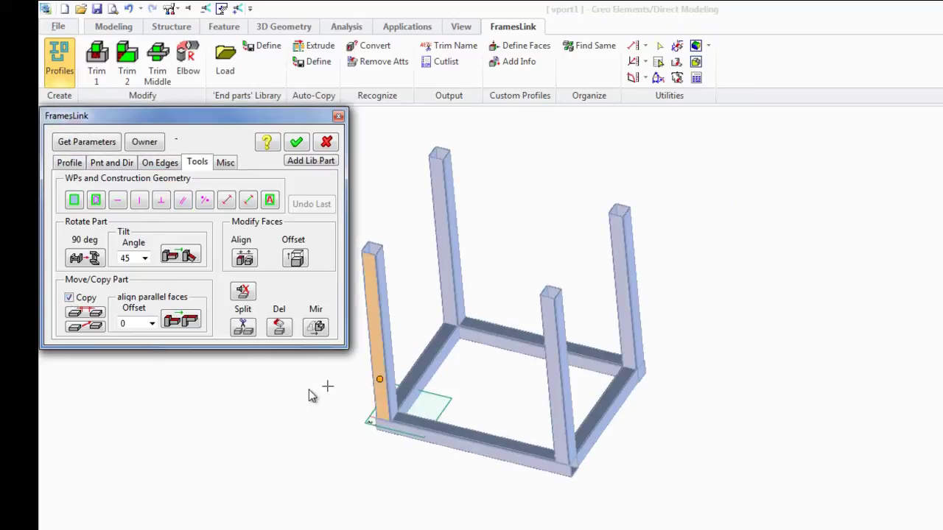
left_click(87, 327)
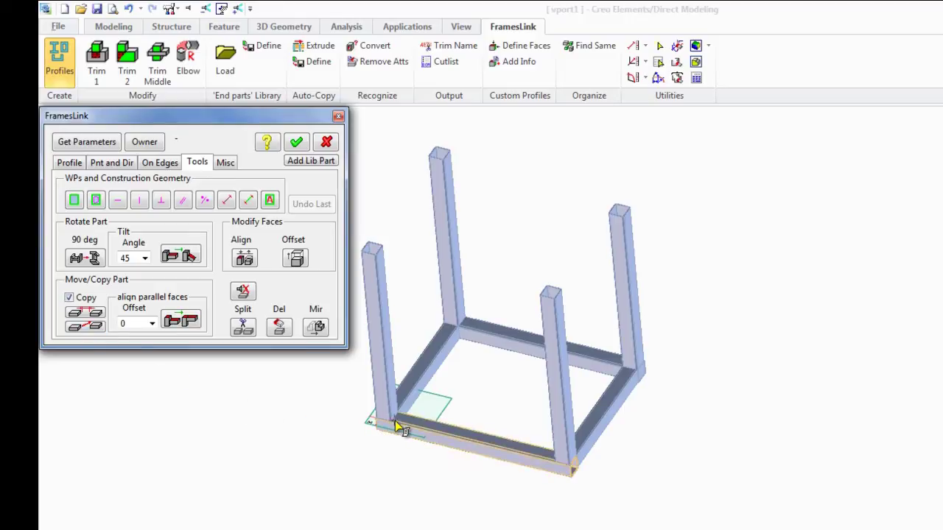
left_click(416, 434)
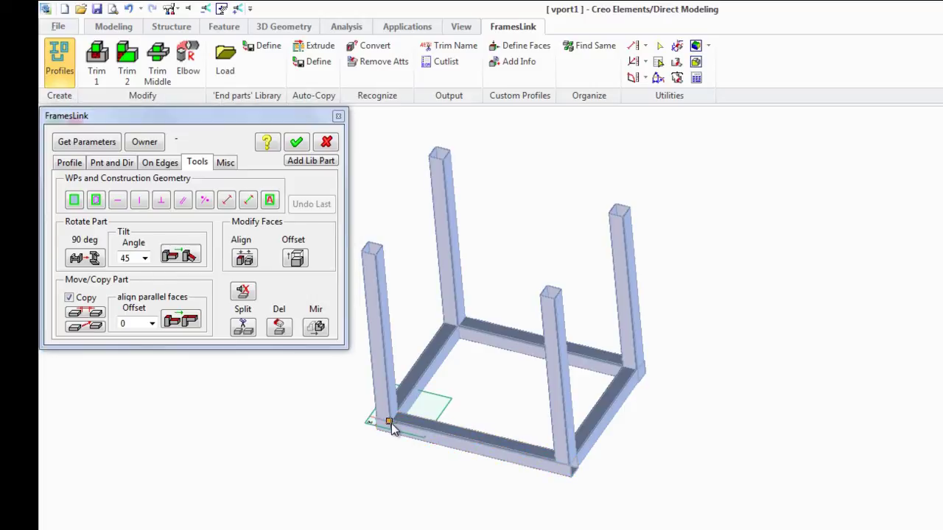
left_click(375, 259)
middle_click_drag(526, 351, 515, 332)
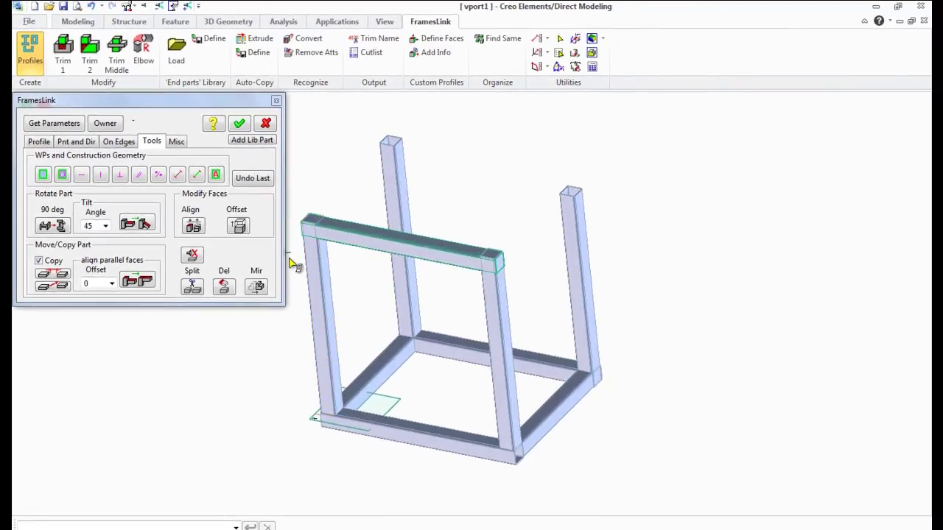
Step: Move the copied top profile, with copying off, so it rests on the ends of the two front uprights
left_click(124, 279)
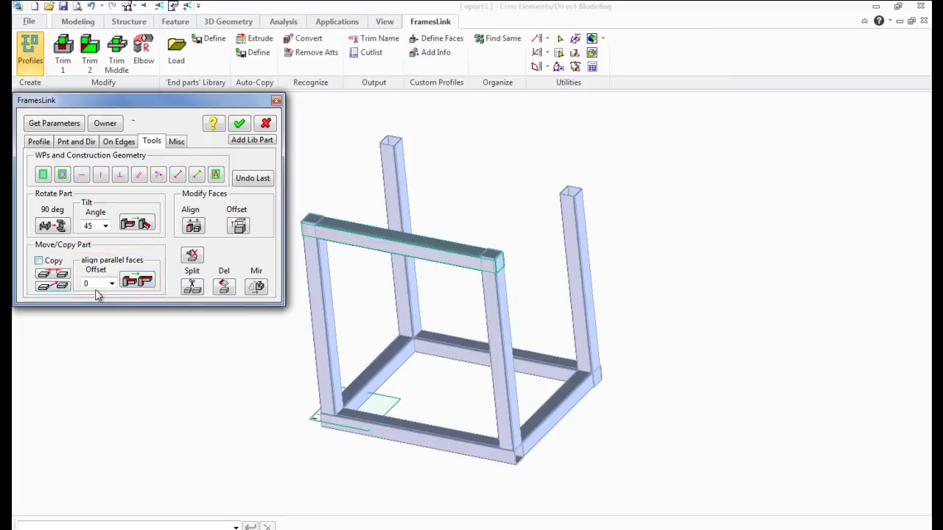
middle_click_drag(327, 263, 307, 293)
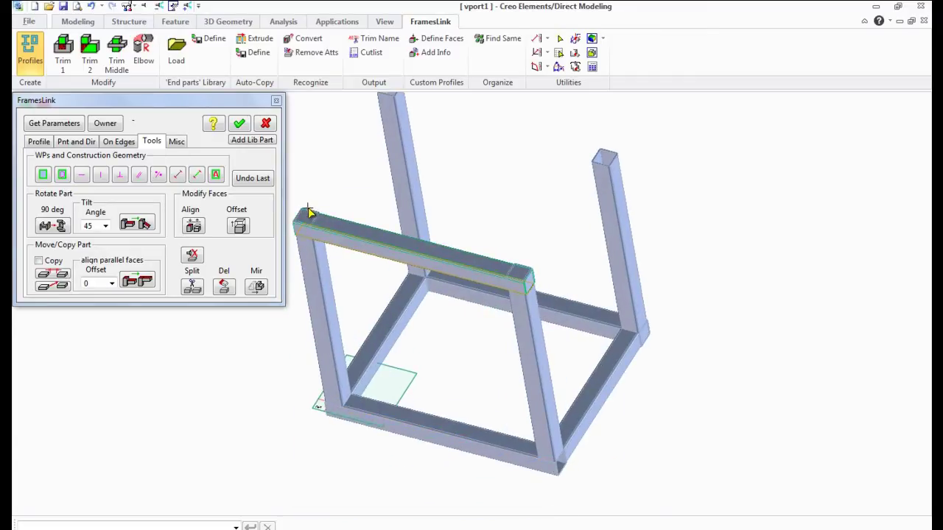
left_click(311, 215)
middle_click_drag(311, 214, 551, 303)
middle_click_drag(588, 293, 558, 308)
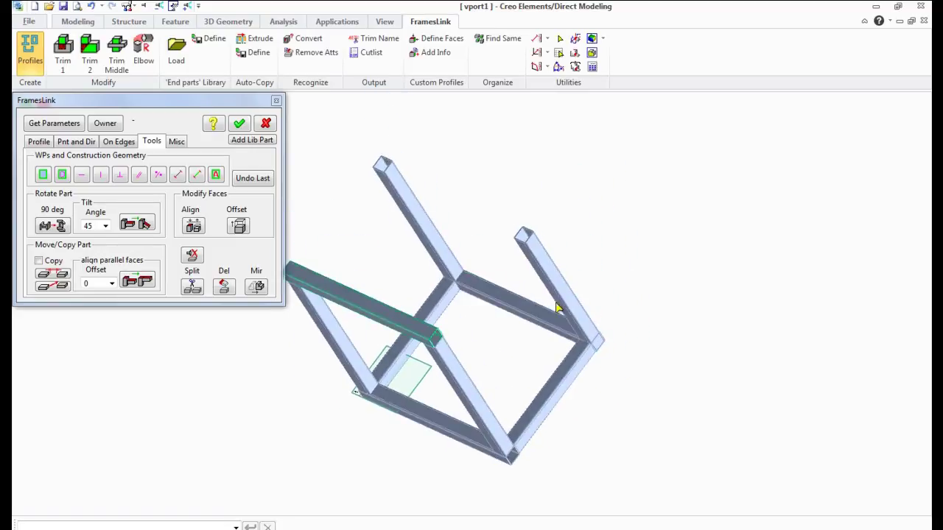
Step: Copy the front top profile across to the rear pair of uprights
left_click(48, 264)
middle_click_drag(467, 307, 294, 442)
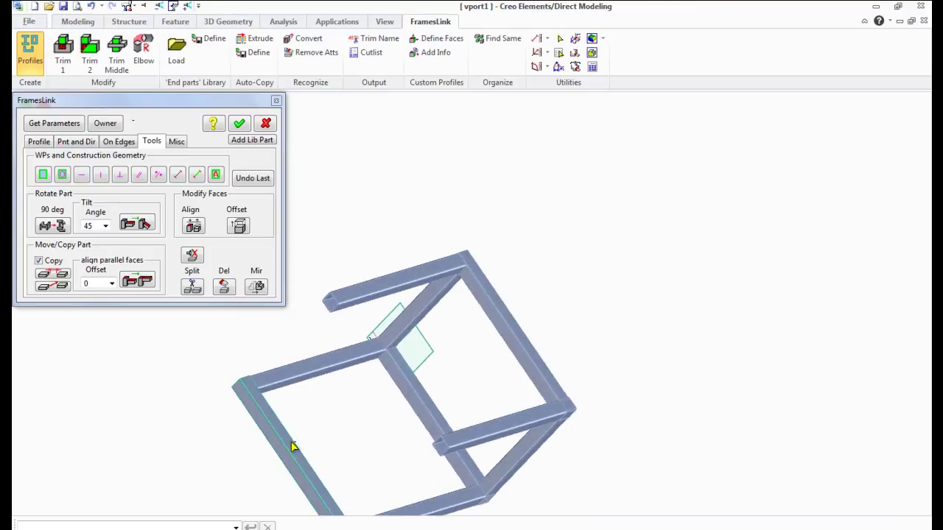
middle_click_drag(448, 446, 476, 381)
scroll(480, 269, "up", 5)
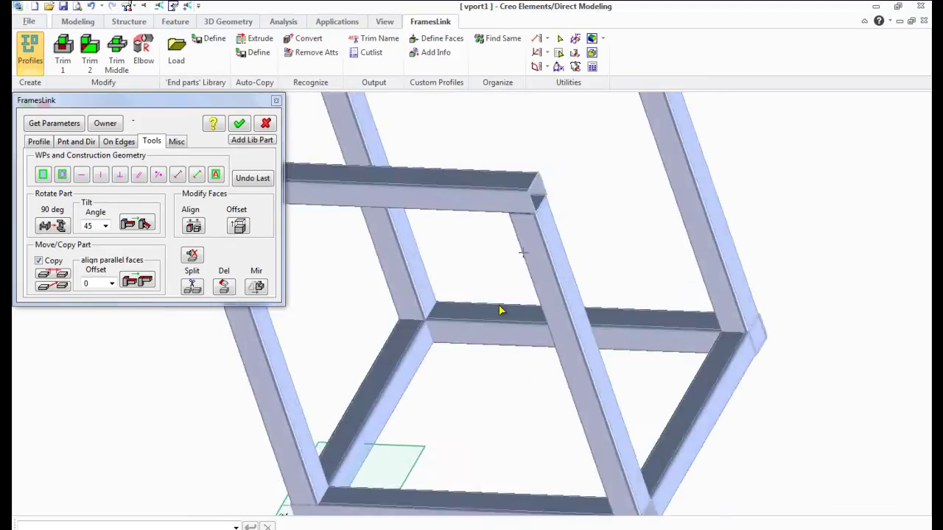
scroll(499, 310, "down", 5)
middle_click_drag(430, 450, 553, 280)
scroll(373, 277, "up", 3)
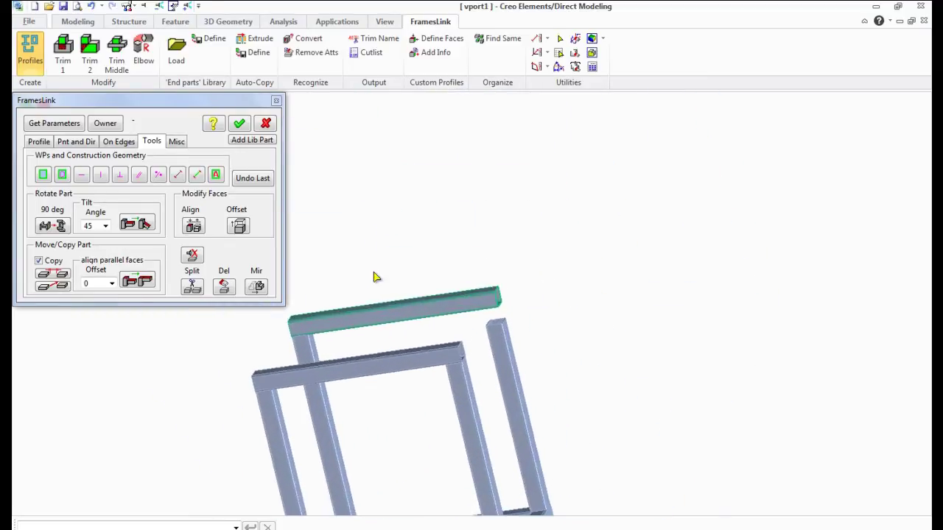
Step: Align the top face of the lower-set rear upright with the underside of the rear top profile
left_click(198, 230)
middle_click_drag(506, 327, 498, 322)
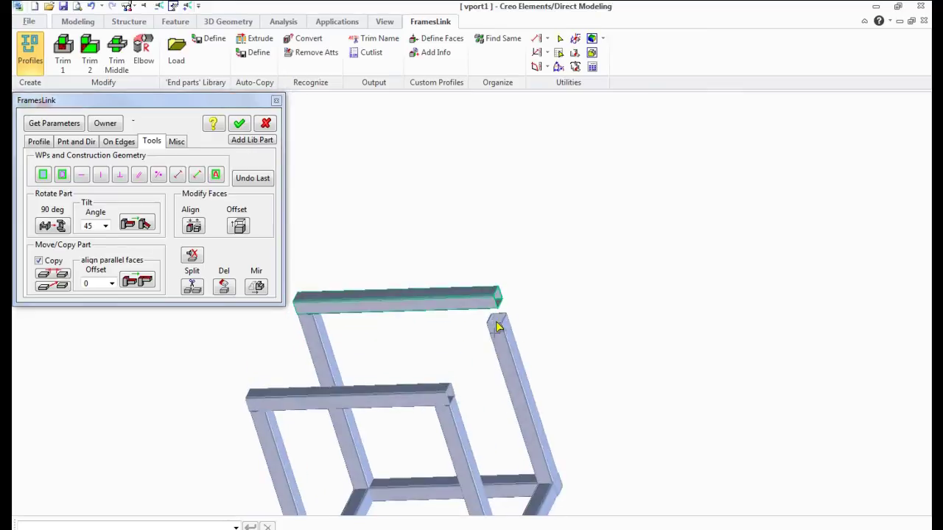
scroll(495, 339, "up", 3)
middle_click_drag(513, 361, 504, 321)
middle_click_drag(448, 357, 446, 312)
Step: Copy the short base cross profiles up between the two top profiles to close the upper frame, and finish profile creation
middle_click_drag(394, 351, 475, 461)
scroll(415, 450, "down", 5)
left_click(46, 266)
left_click(39, 261)
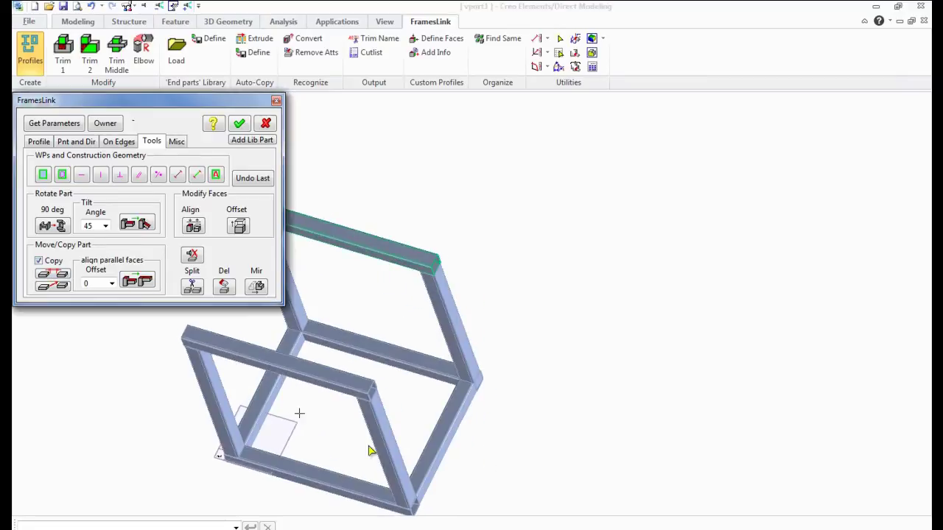
left_click(439, 451)
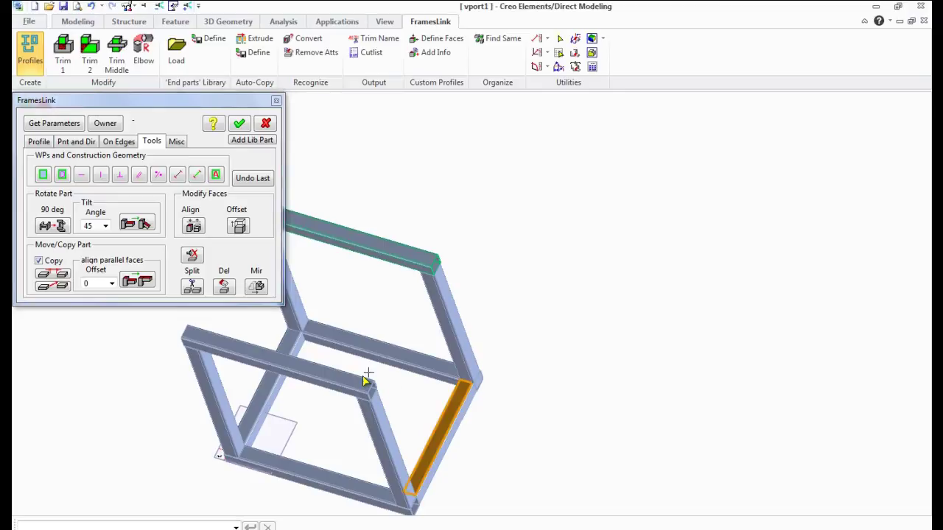
middle_click_drag(497, 412, 456, 232)
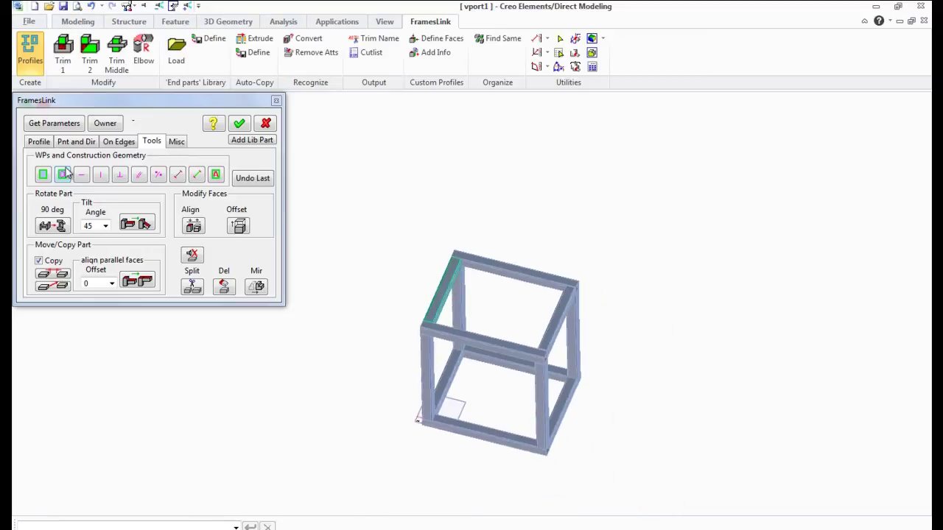
left_click(239, 123)
Step: Trim the upright overlapping the rear base corner, using the long base profile as the limit part
middle_click_drag(341, 314, 457, 393)
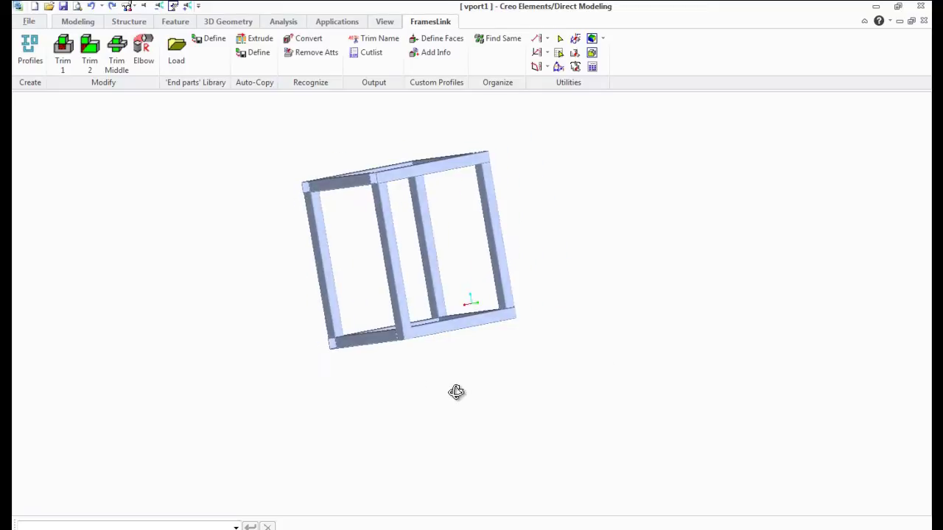
scroll(400, 339, "up", 5)
scroll(424, 325, "up", 4)
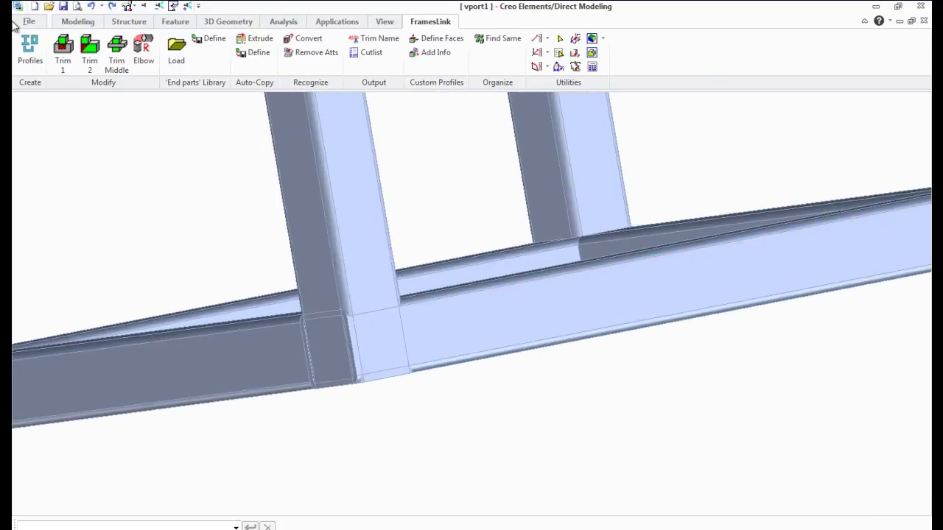
left_click(63, 59)
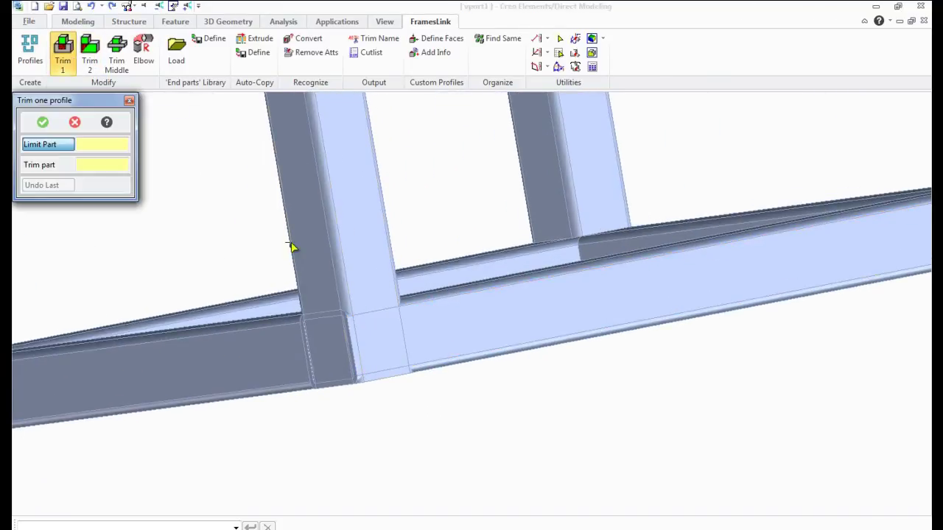
left_click_drag(58, 105, 124, 145)
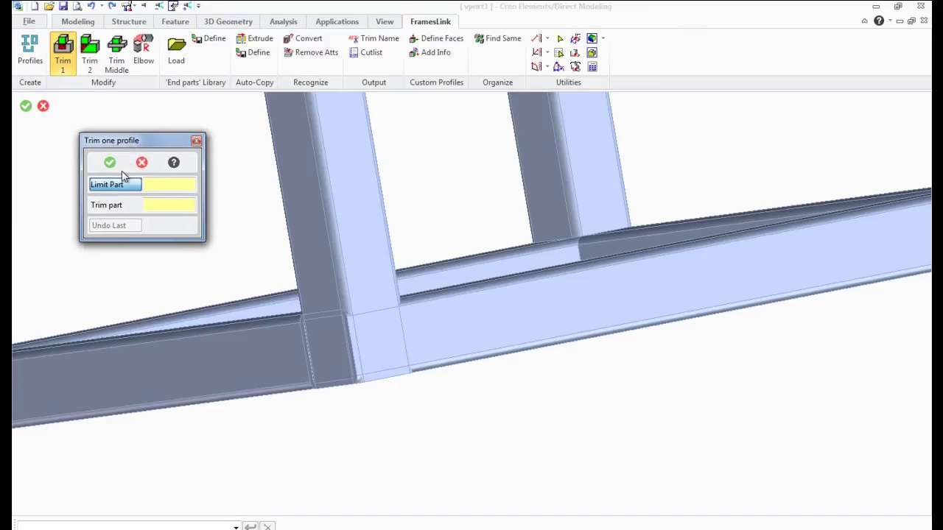
left_click(500, 288)
left_click(327, 193)
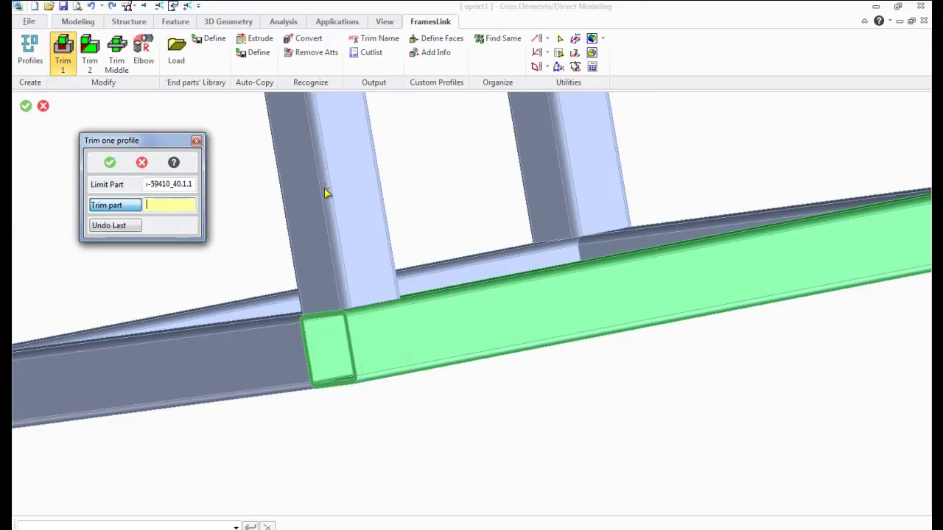
left_click(110, 163)
middle_click_drag(306, 277, 331, 295)
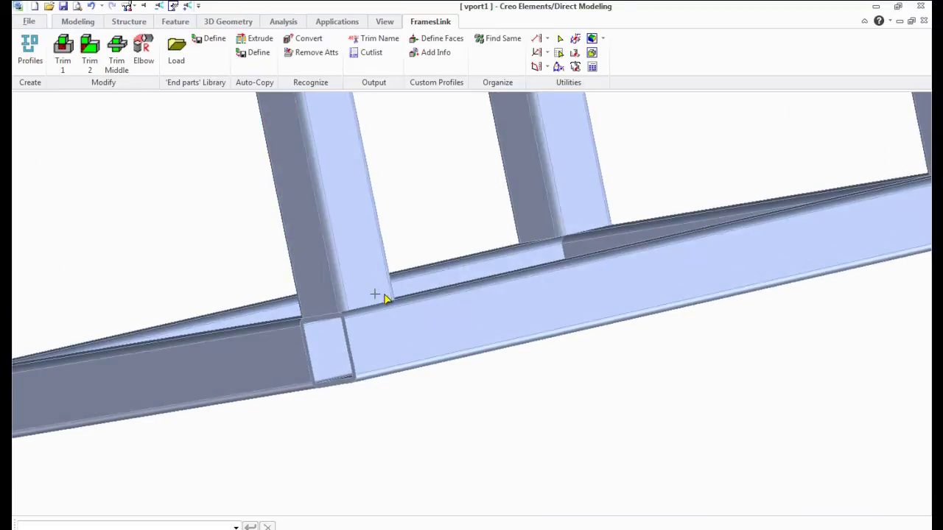
Step: Offset the open end face of the front long base profile outward so it extends well beyond the frame
scroll(508, 339, "down", 4)
scroll(558, 379, "down", 3)
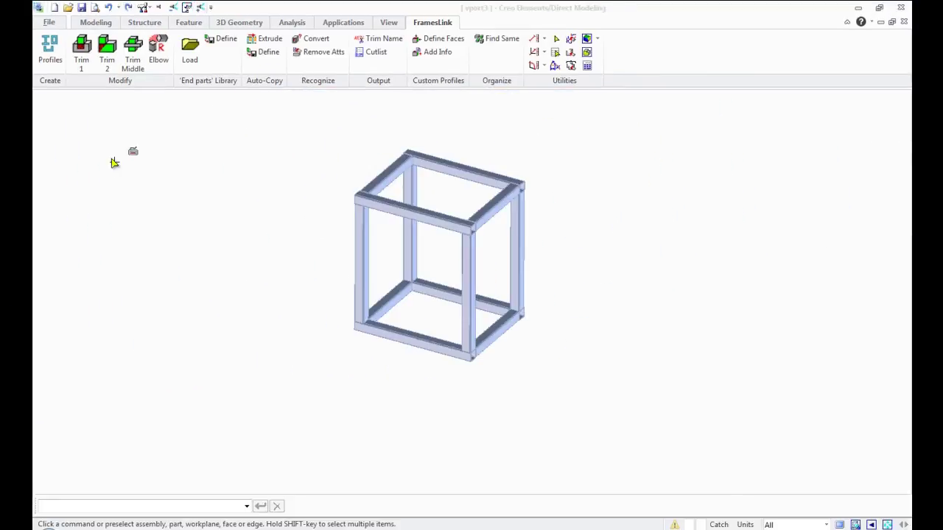
left_click(47, 65)
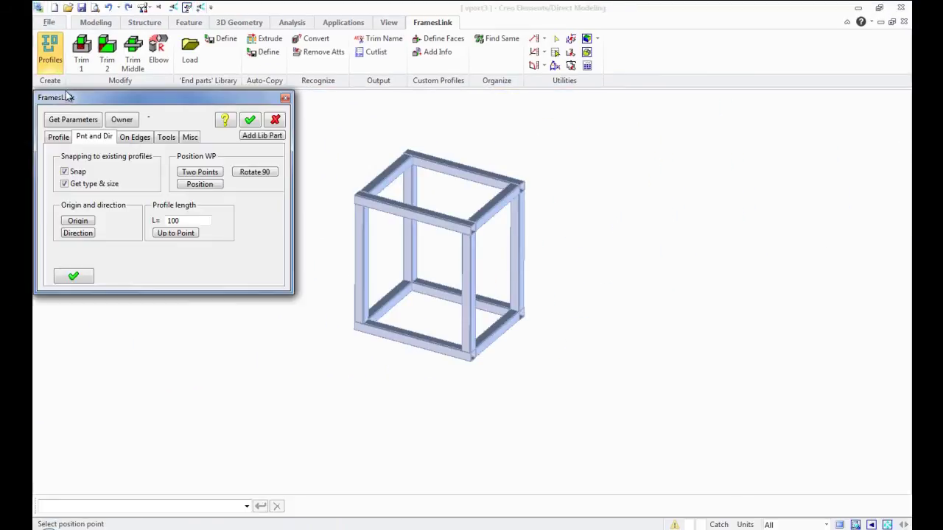
left_click(164, 140)
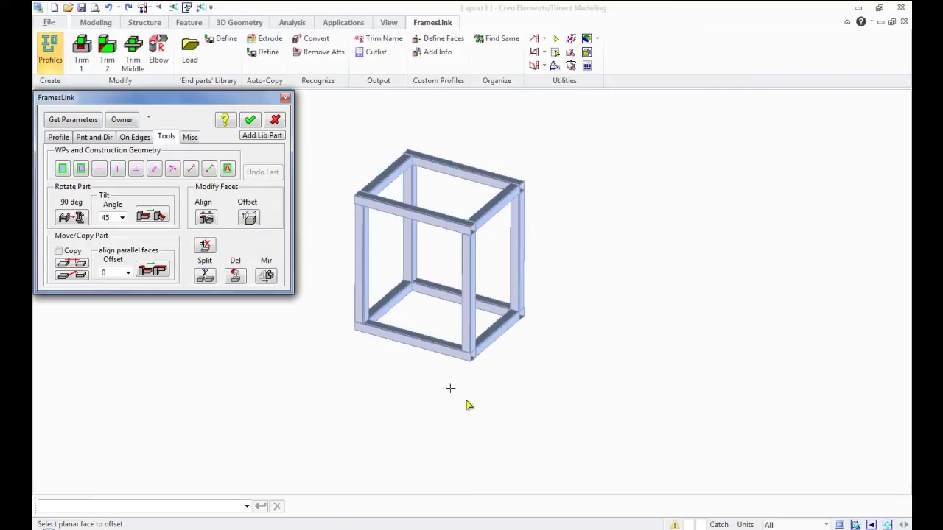
scroll(475, 368, "up", 3)
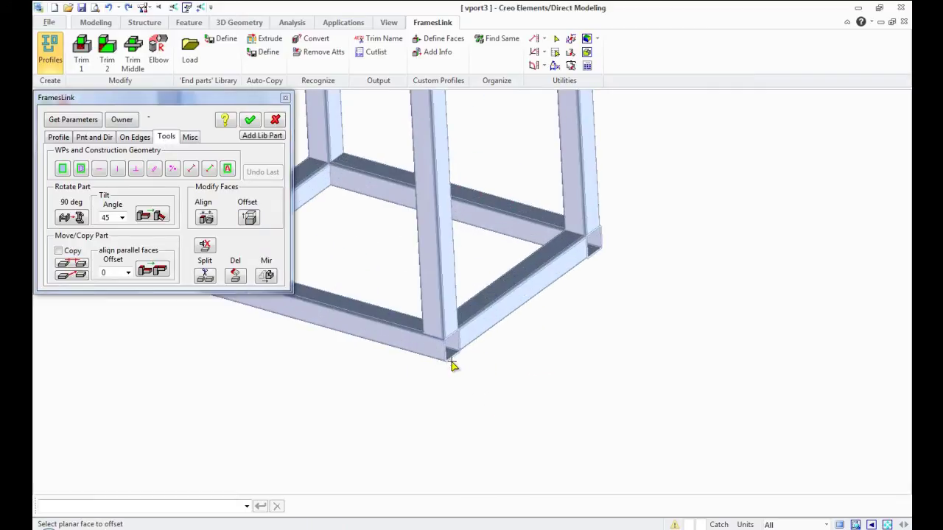
left_click(450, 362)
scroll(450, 365, "down", 5)
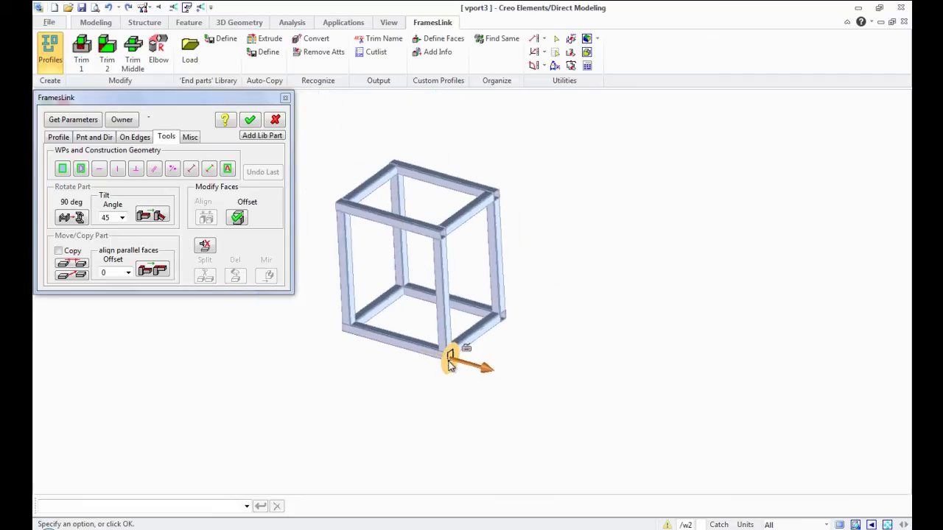
left_click_drag(477, 370, 595, 410)
left_click(245, 223)
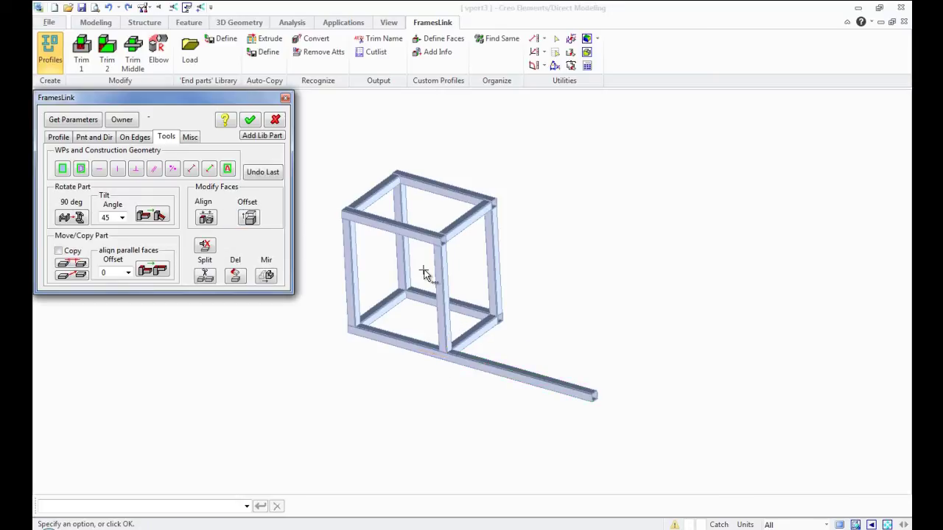
Step: Offset the matching end face of the front top profile outward by 730
middle_click_drag(431, 274, 435, 229)
scroll(435, 228, "up", 3)
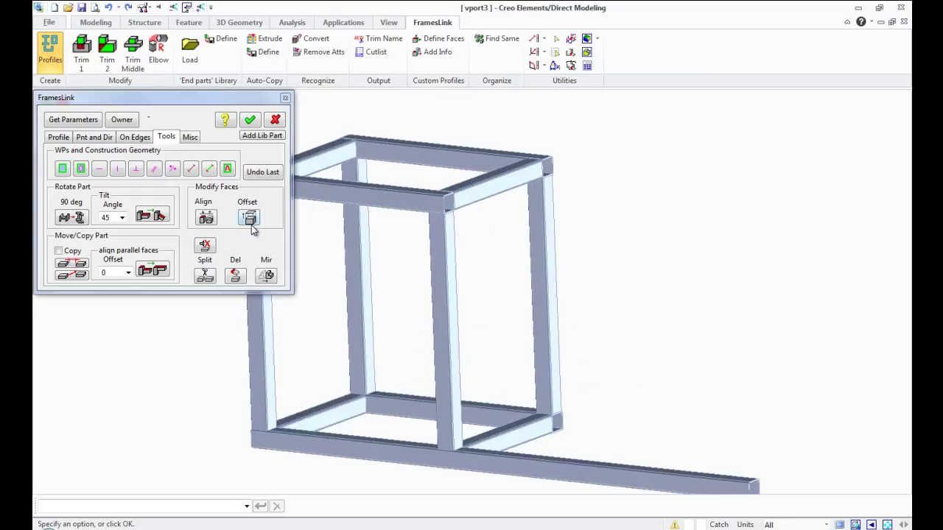
left_click(448, 198)
left_click_drag(489, 220, 744, 259)
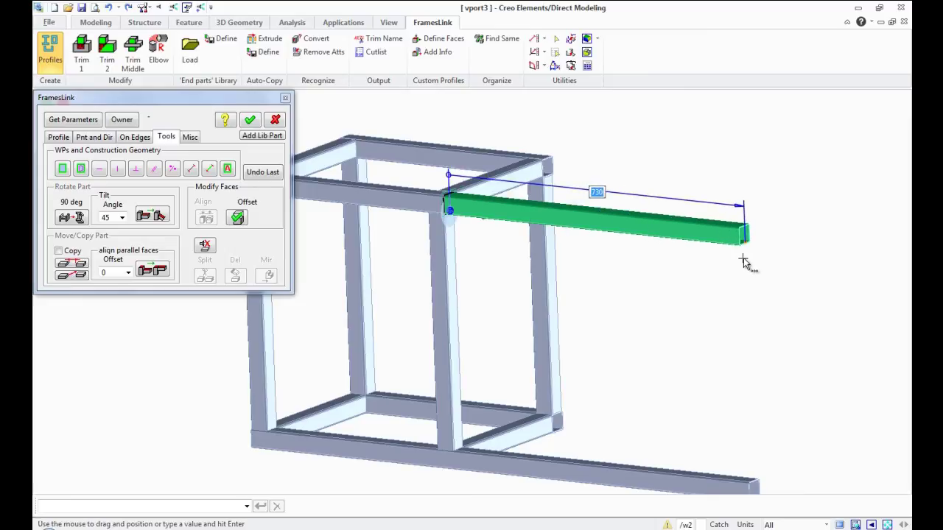
left_click(743, 260)
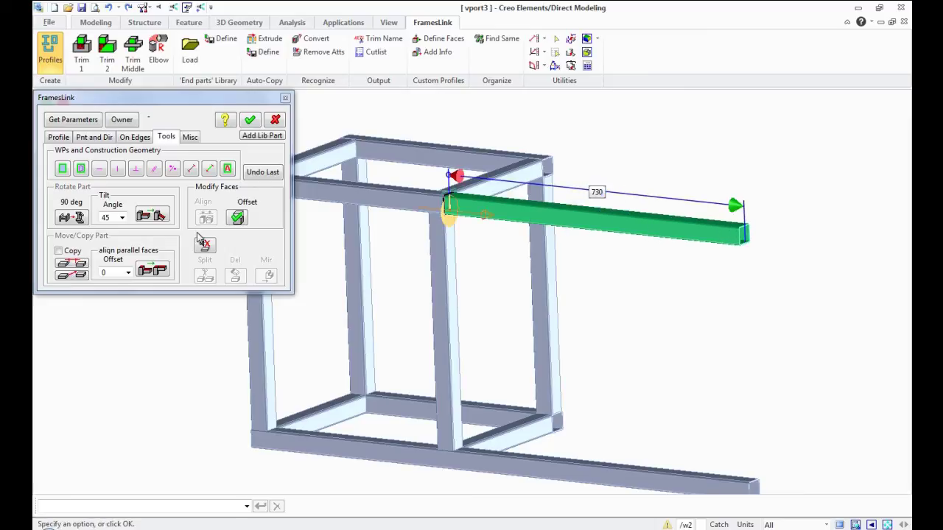
left_click(236, 215)
middle_click_drag(639, 271, 588, 255)
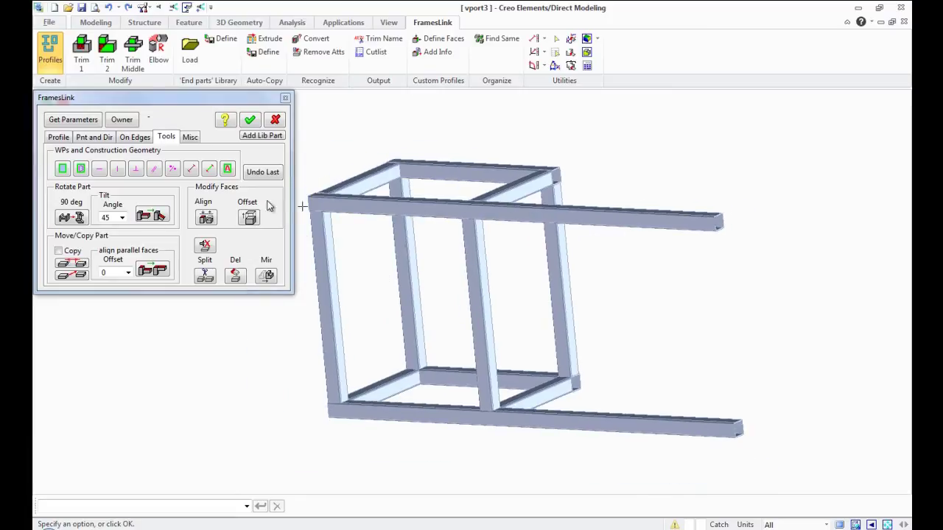
Step: Copy the front upright by two points, from its lower corner to a point on the extended base profile
left_click(59, 252)
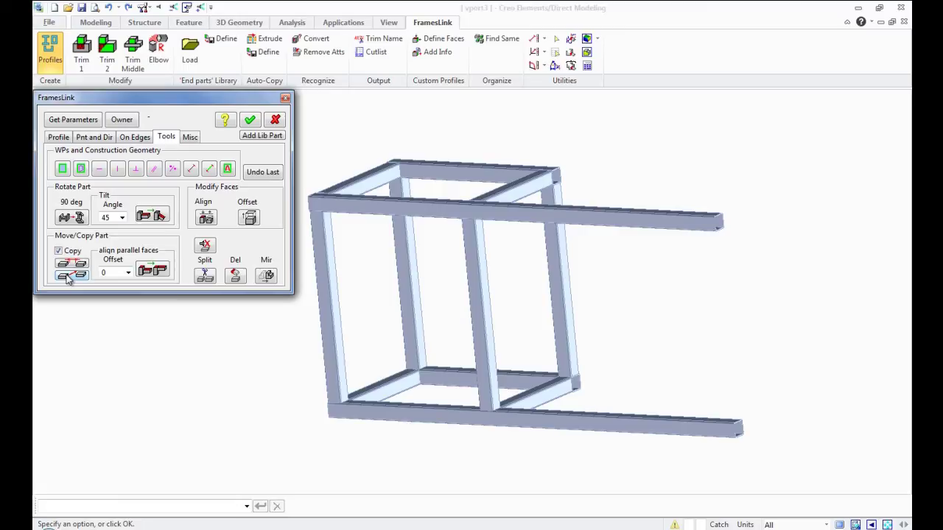
left_click(495, 408)
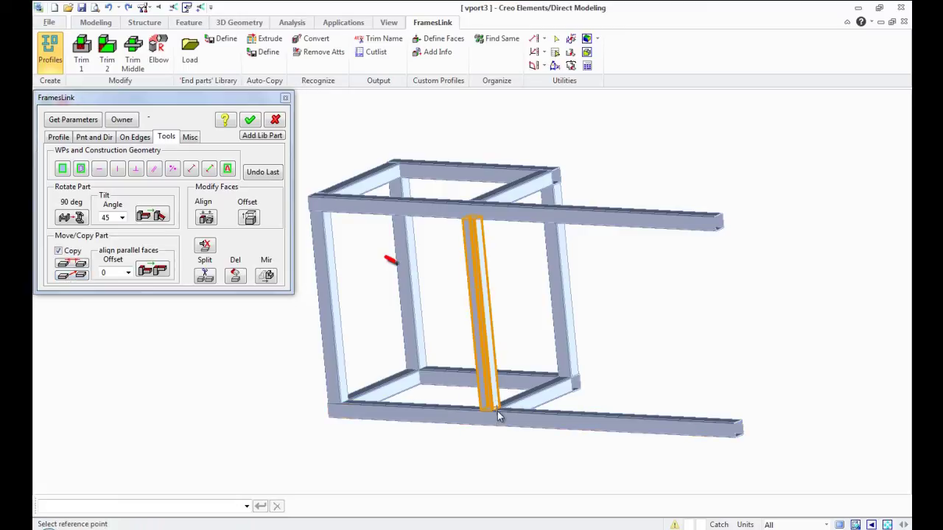
scroll(476, 404, "up", 5)
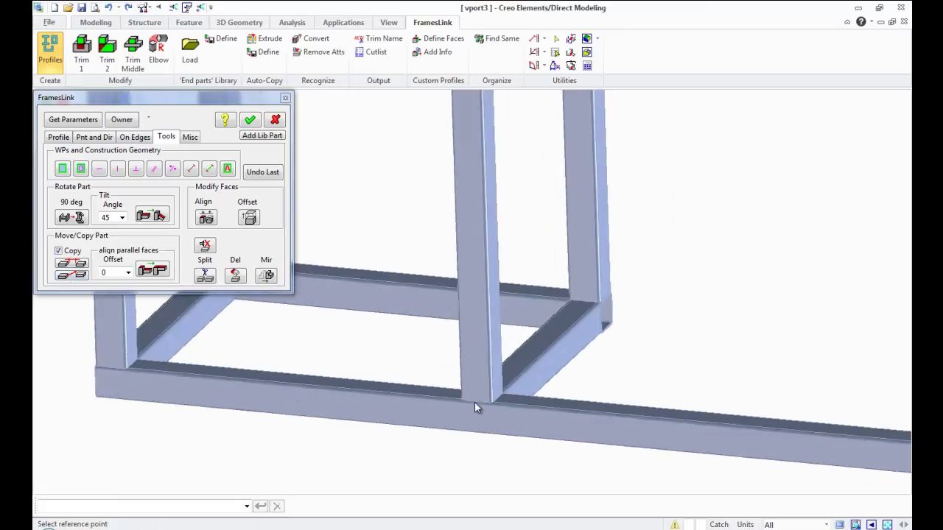
left_click(446, 395)
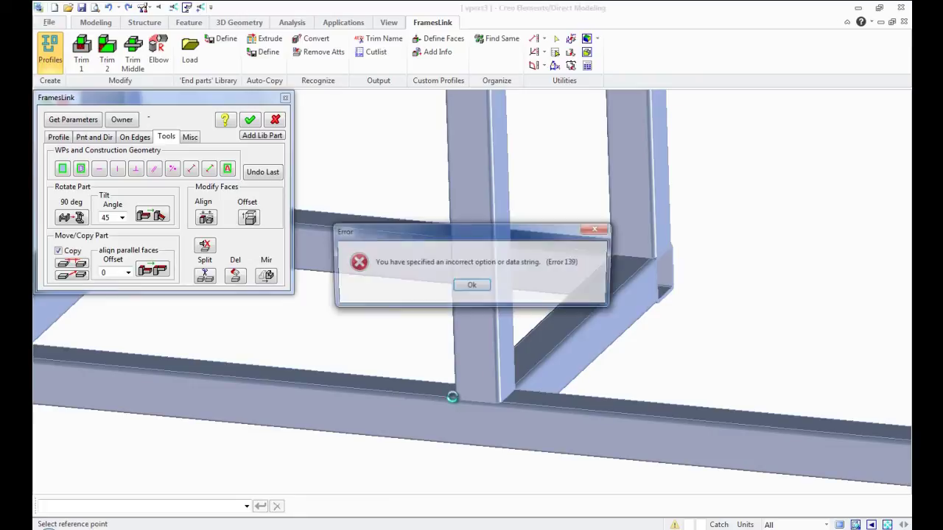
left_click(475, 287)
left_click(445, 399)
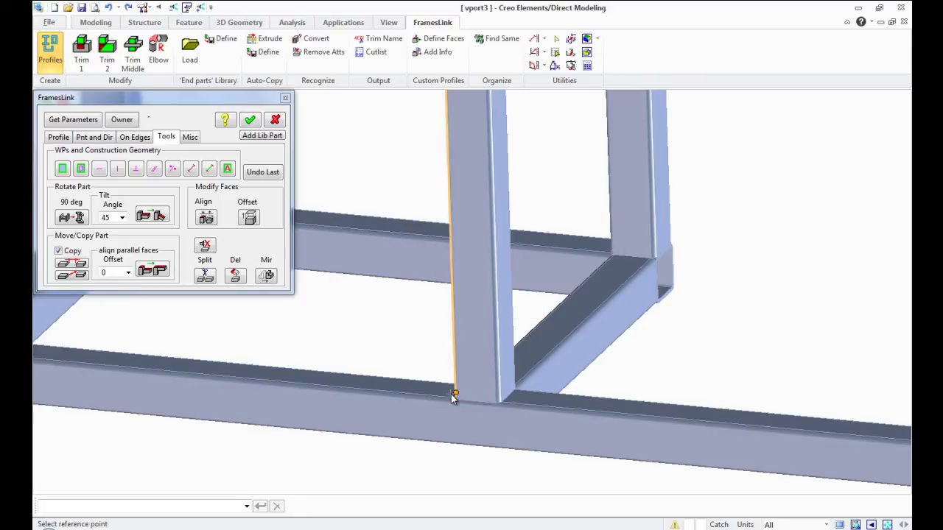
left_click(445, 398)
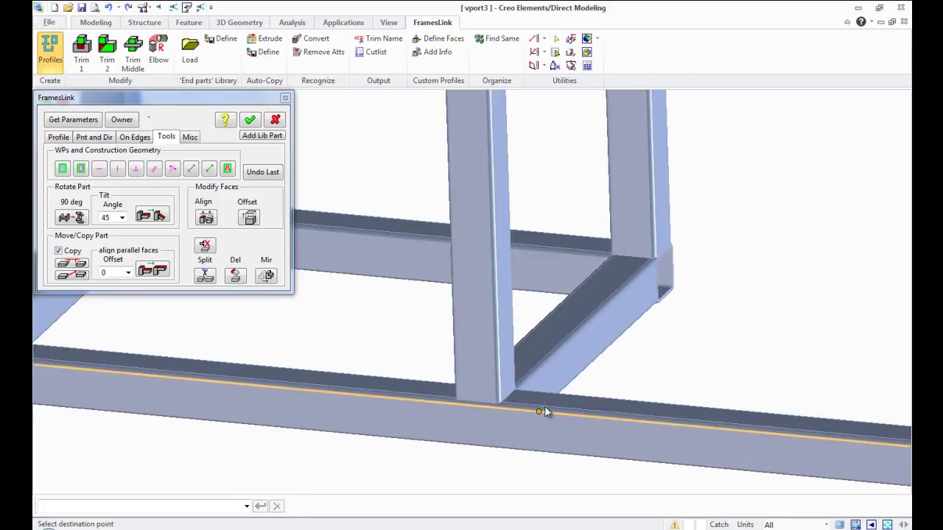
left_click(568, 404)
middle_click_drag(477, 390, 570, 368)
scroll(566, 364, "down", 2)
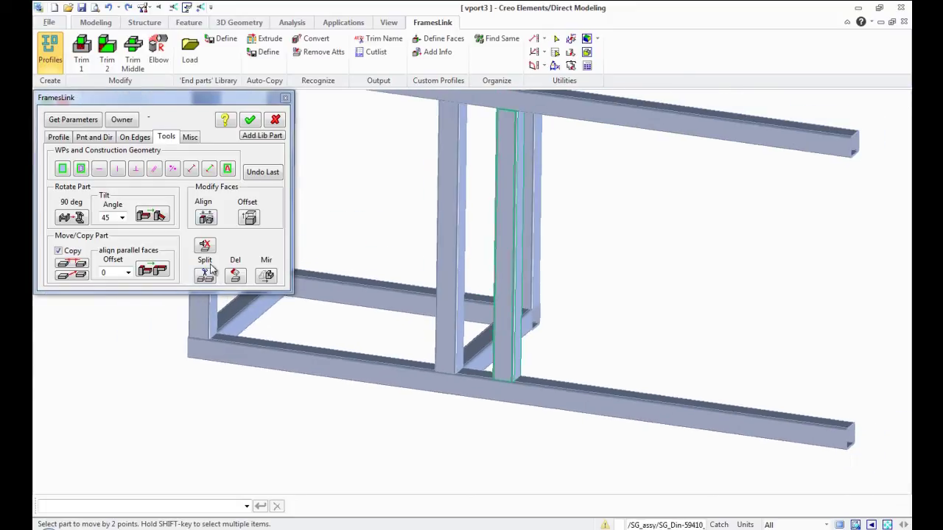
Step: Align the copied upright's side face with the facing side of the original front upright so the two sit against each other
left_click(157, 269)
scroll(622, 330, "up", 5)
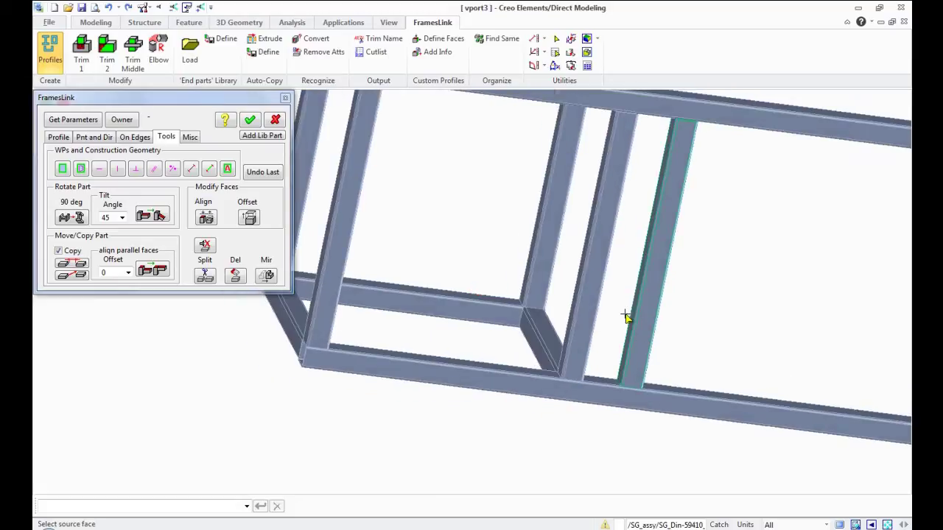
left_click(638, 342)
middle_click_drag(626, 365, 533, 337)
scroll(610, 236, "down", 3)
middle_click_drag(610, 238, 438, 221)
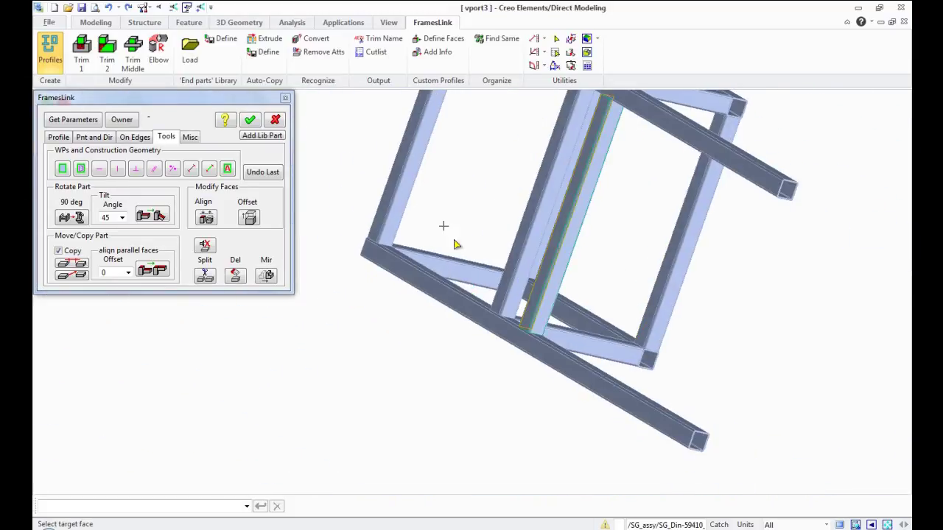
left_click(578, 341)
middle_click_drag(578, 340, 522, 344)
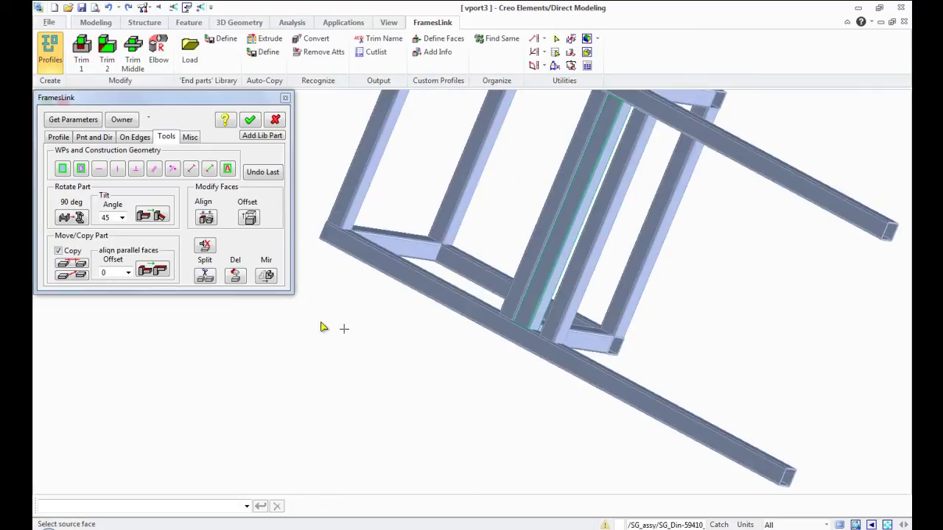
Step: Turn off copying and delete the surplus upright left on the extended profiles
left_click(60, 251)
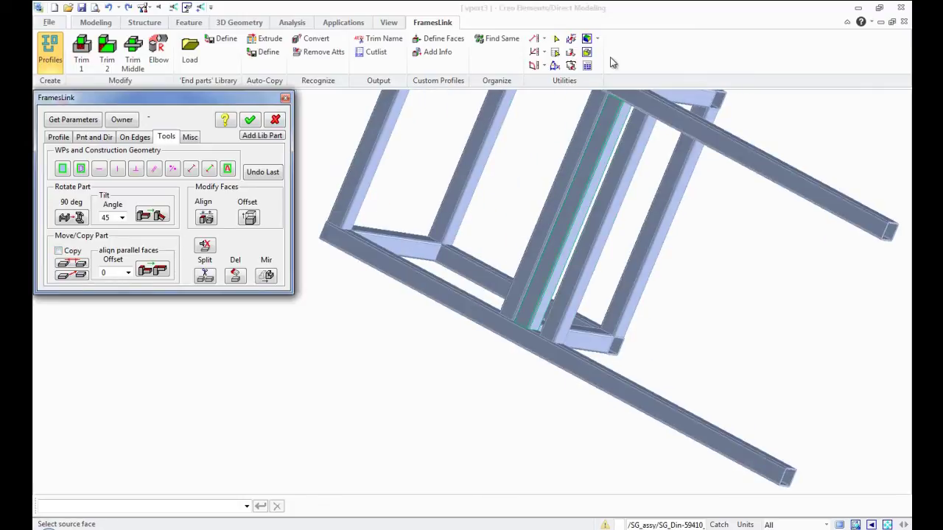
left_click(570, 51)
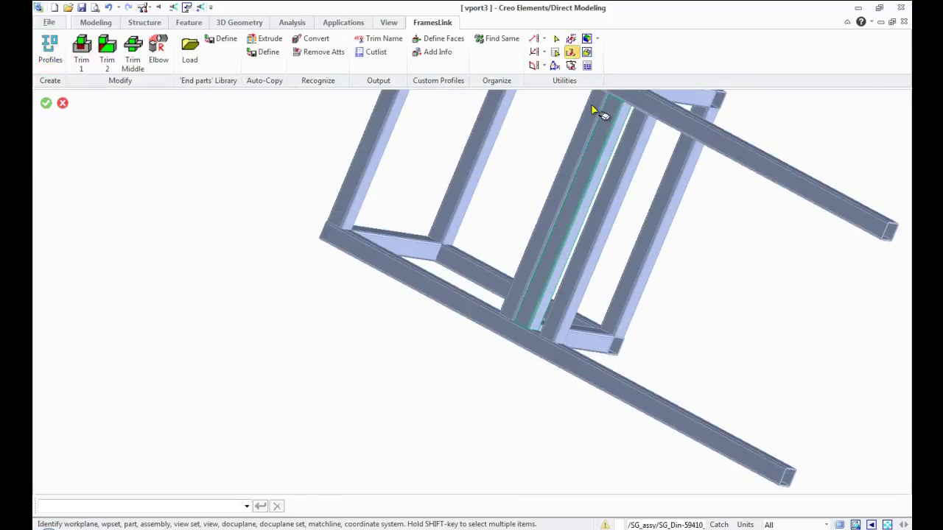
middle_click_drag(615, 297, 363, 388)
scroll(528, 173, "up", 2)
Step: Tilt the new upright 45 degrees outward about its lower end to form a diagonal brace
left_click(49, 46)
left_click(167, 138)
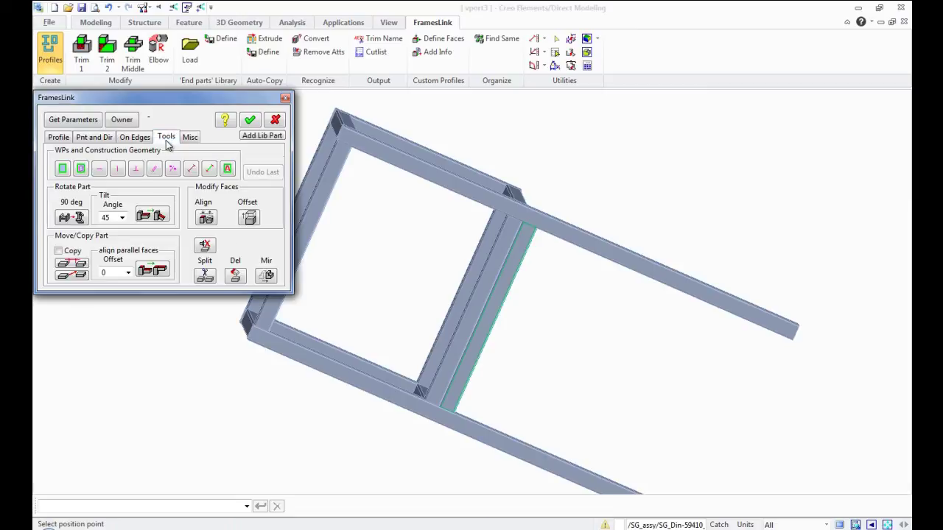
middle_click_drag(493, 230, 415, 174)
scroll(413, 145, "down", 2)
scroll(499, 225, "up", 4)
middle_click_drag(502, 225, 483, 213)
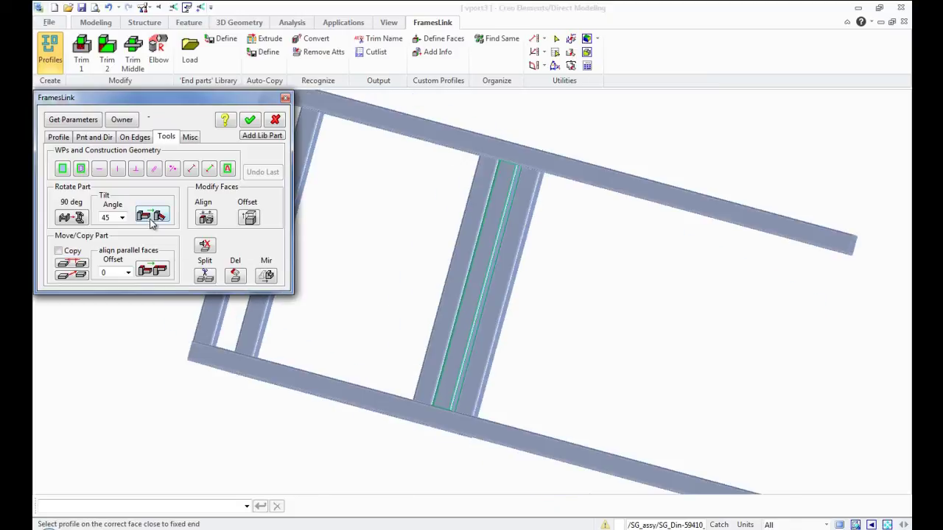
middle_click_drag(480, 345, 438, 350)
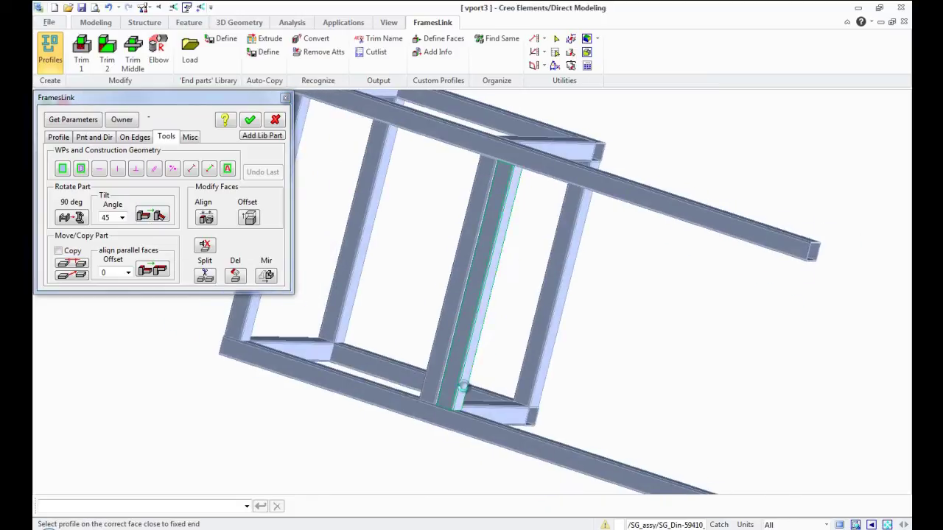
left_click(462, 385)
middle_click_drag(463, 386, 606, 398)
Step: Align the upper end face of the diagonal brace with the underside of the extended top profile
left_click(206, 220)
middle_click_drag(722, 288, 716, 256)
middle_click_drag(642, 270, 483, 298)
scroll(565, 282, "down", 2)
scroll(606, 316, "up", 4)
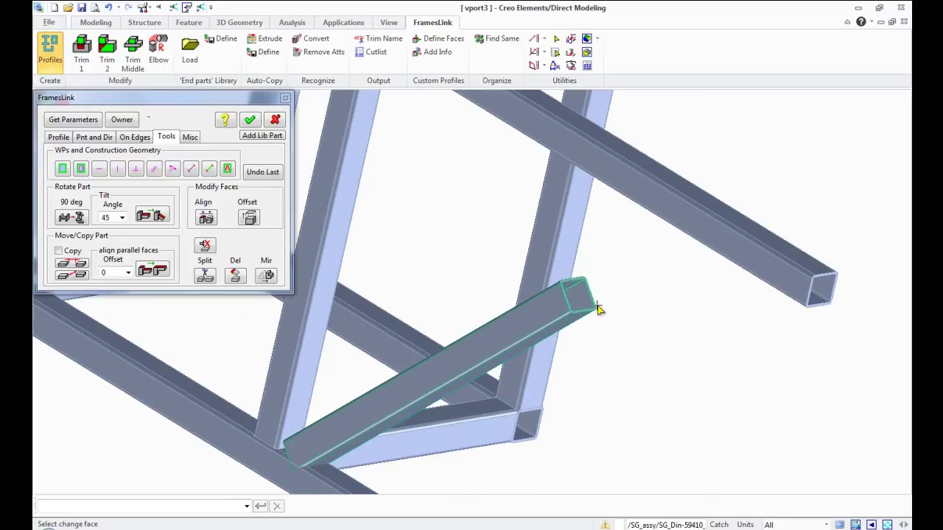
middle_click_drag(621, 340, 729, 294)
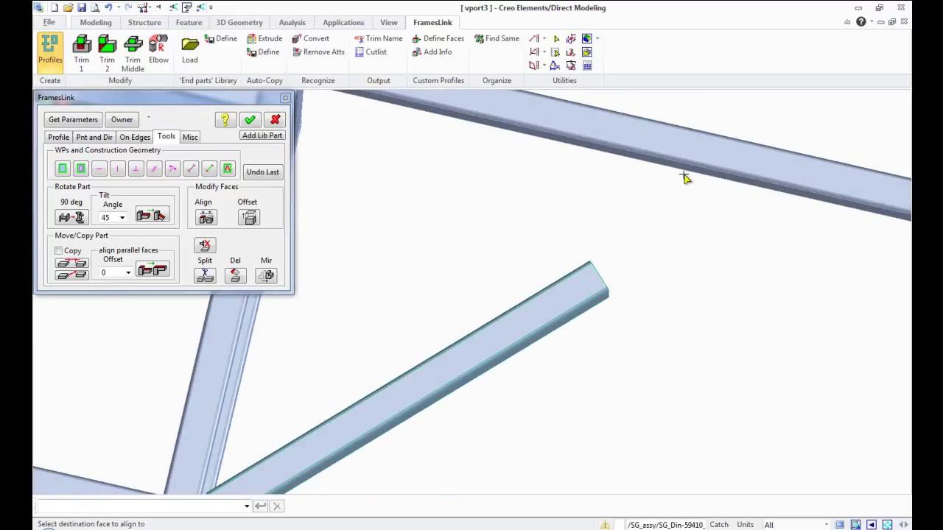
left_click(683, 170)
scroll(701, 170, "down", 4)
Step: Align the lower end face of the diagonal brace with the upper face of the extended base profile
middle_click_drag(494, 331, 408, 383)
scroll(504, 355, "up", 5)
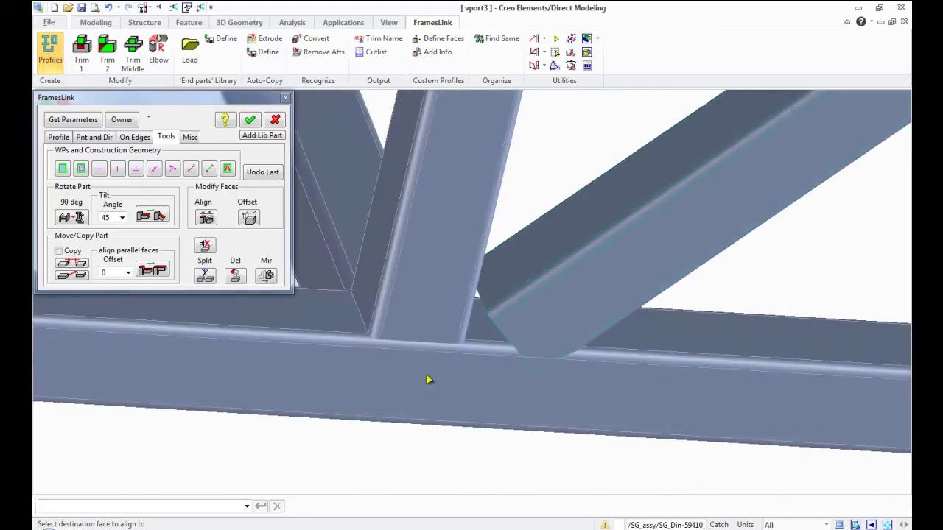
left_click(680, 333)
middle_click_drag(612, 363, 350, 476)
scroll(351, 475, "down", 3)
middle_click_drag(446, 349, 468, 308)
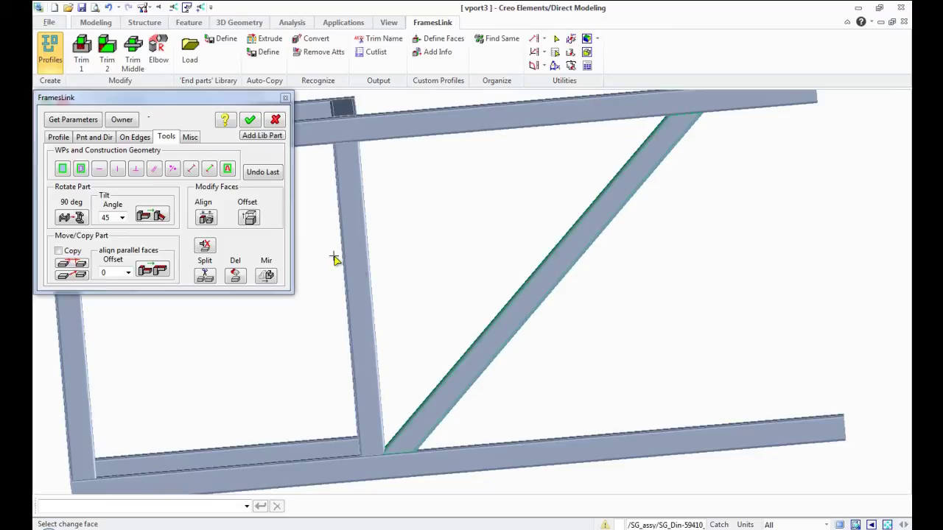
scroll(461, 304, "down", 2)
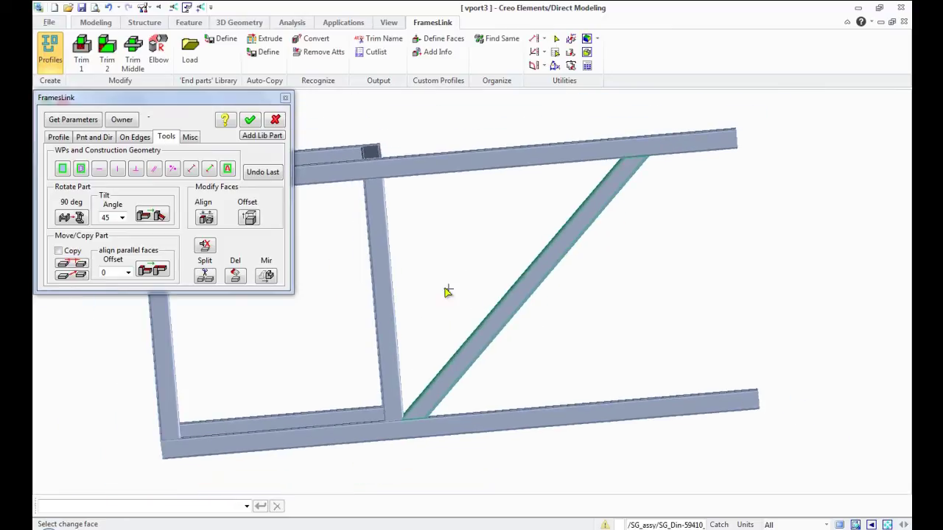
Step: Copy the front upright beside the diagonal brace by two points, placing its upper corner where the brace meets the underside of the extended top profile
left_click(59, 252)
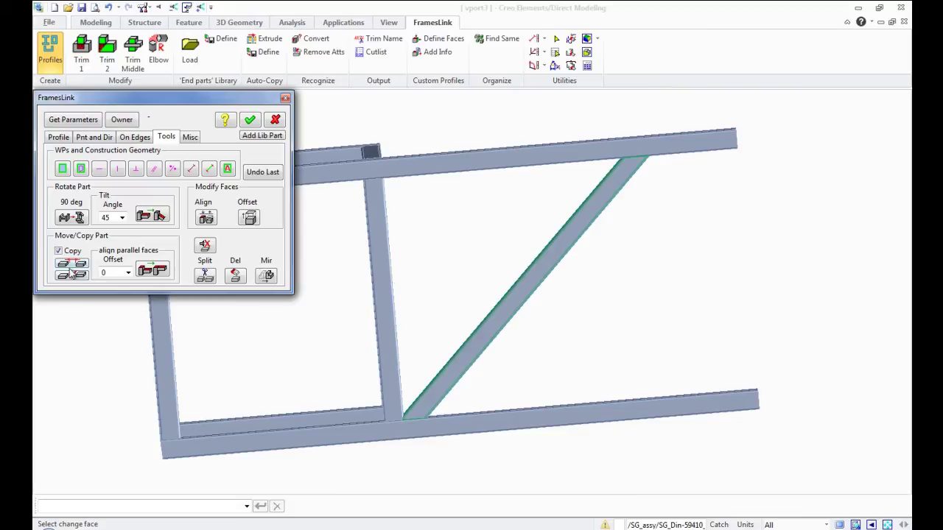
left_click(386, 324)
middle_click_drag(396, 353, 502, 407)
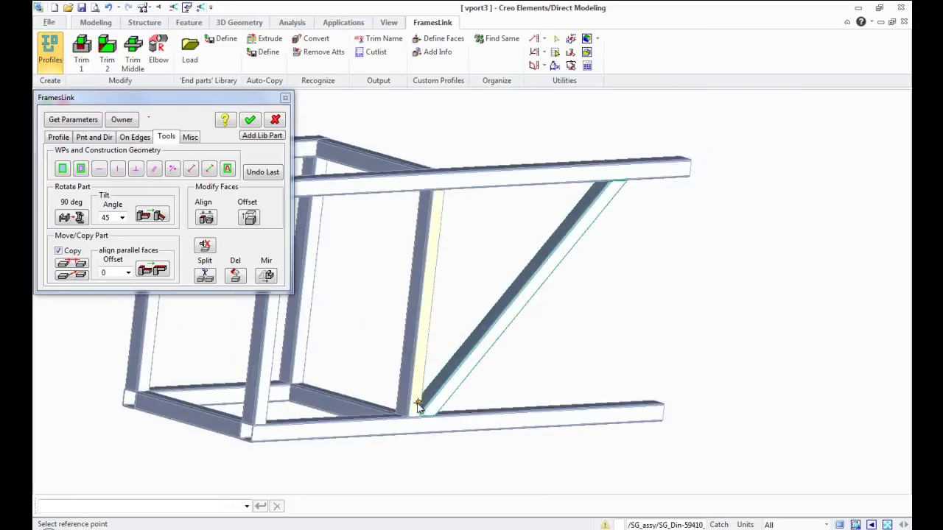
scroll(425, 407, "up", 5)
scroll(453, 483, "down", 5)
scroll(464, 147, "up", 8)
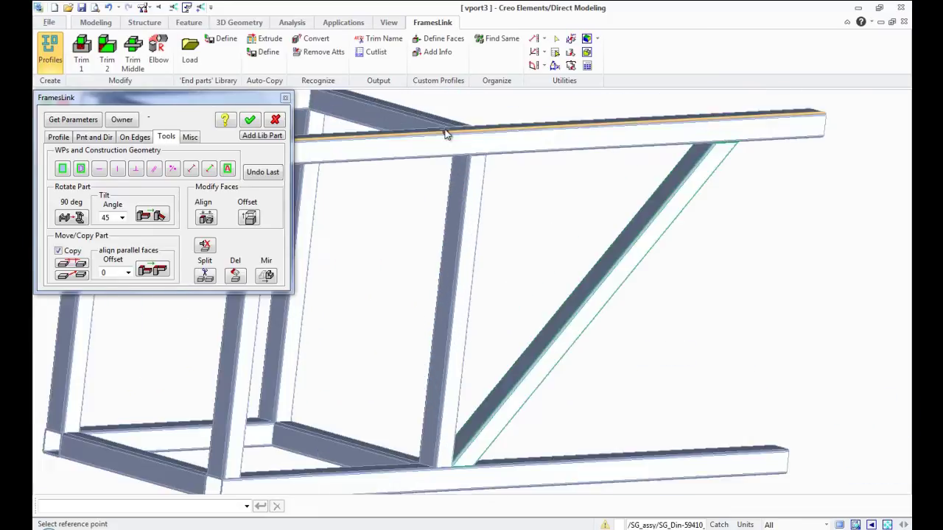
left_click(490, 195)
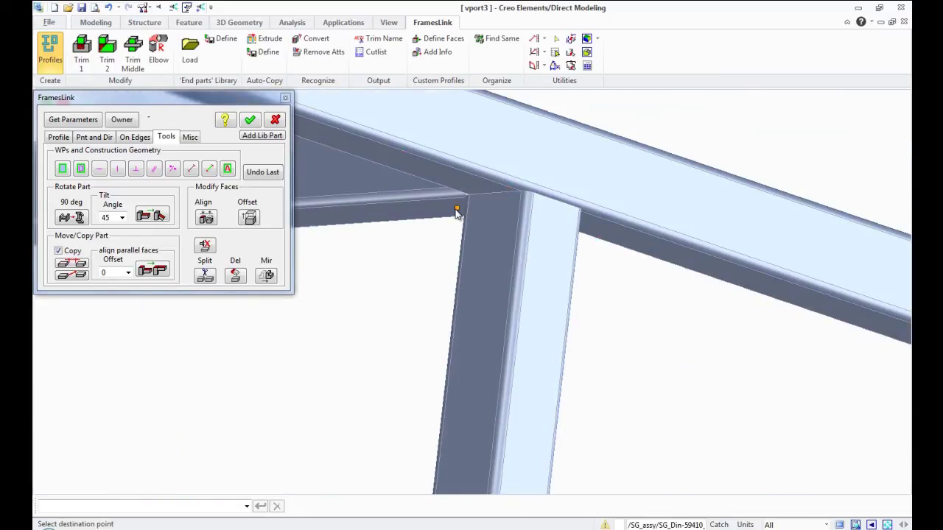
scroll(491, 195, "down", 6)
scroll(594, 246, "down", 3)
middle_click_drag(595, 247, 442, 249)
scroll(591, 241, "up", 6)
scroll(567, 247, "up", 3)
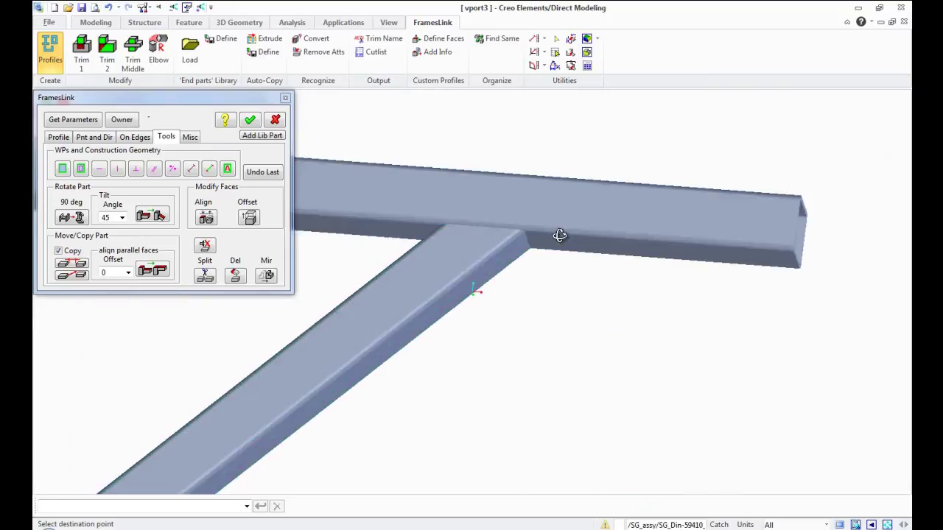
left_click(528, 244)
scroll(532, 265, "down", 6)
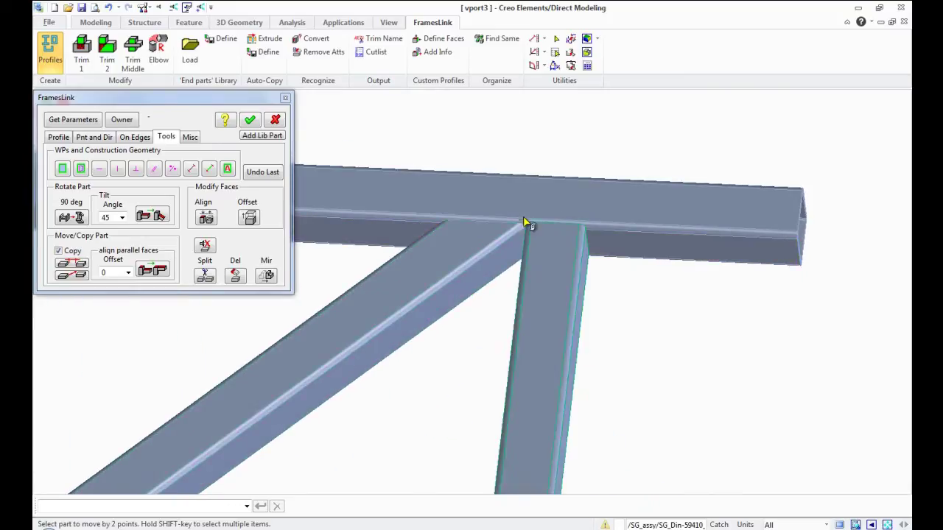
middle_click_drag(564, 221, 508, 316)
left_click(249, 120)
Step: Trim the extended front top profile with the Trim 1 command, using the new outer upright as the limit part
left_click(81, 53)
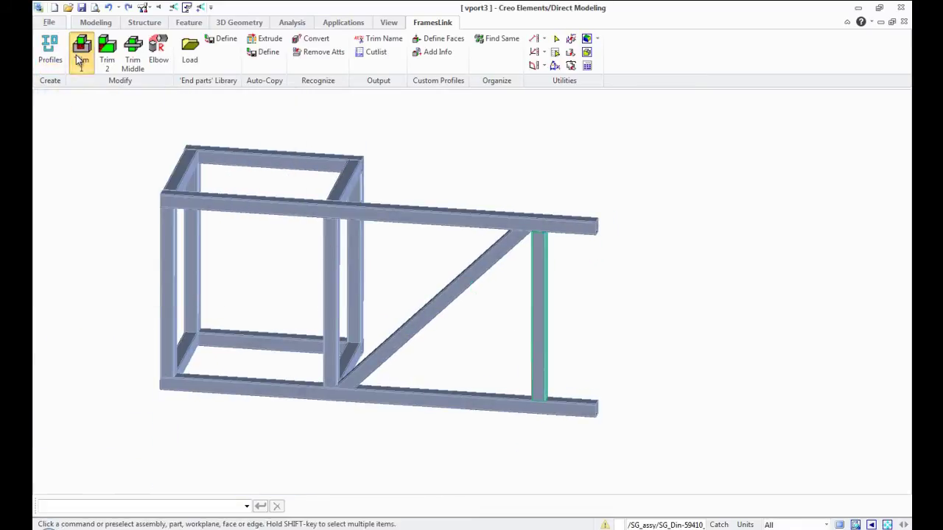
left_click(536, 283)
middle_click_drag(535, 283, 292, 193)
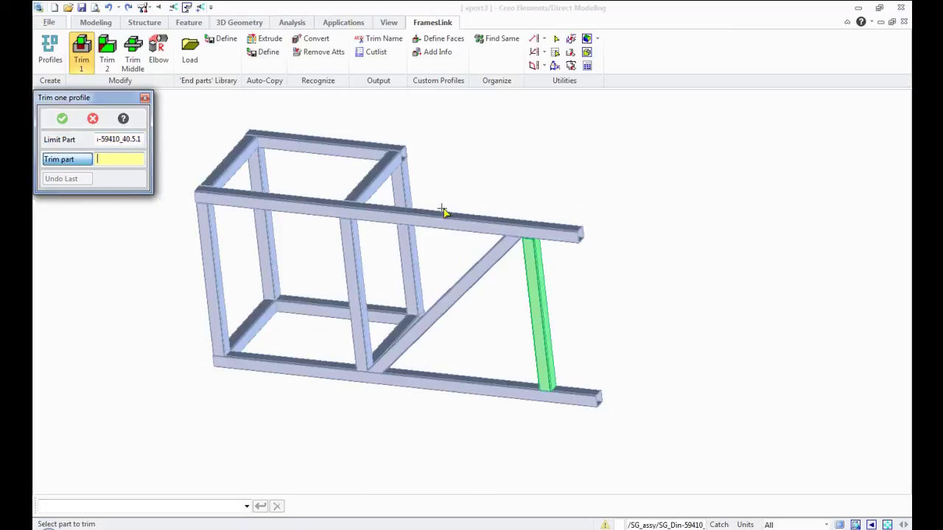
middle_click_drag(530, 258, 558, 293)
scroll(549, 379, "up", 3)
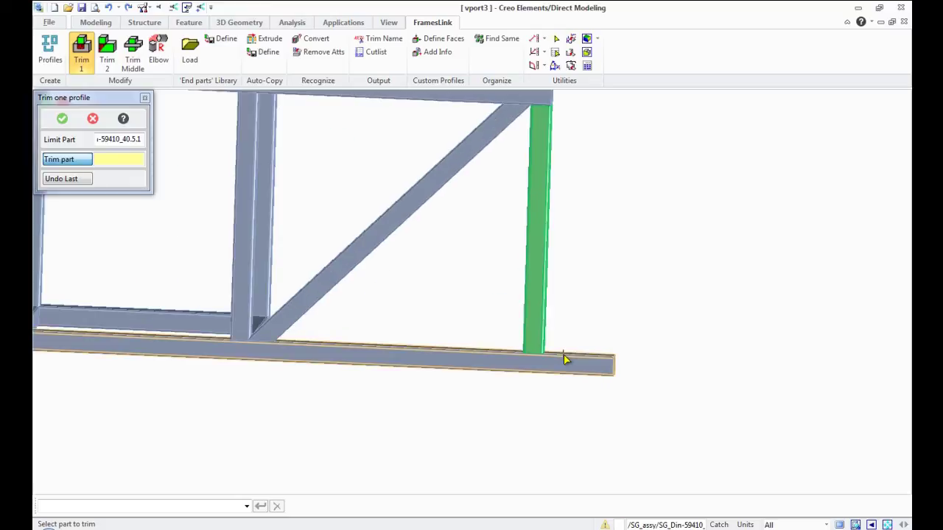
Step: Undo the last trim and trim the extended front base profile against the new upright instead, finishing the one-profile trim
left_click(63, 179)
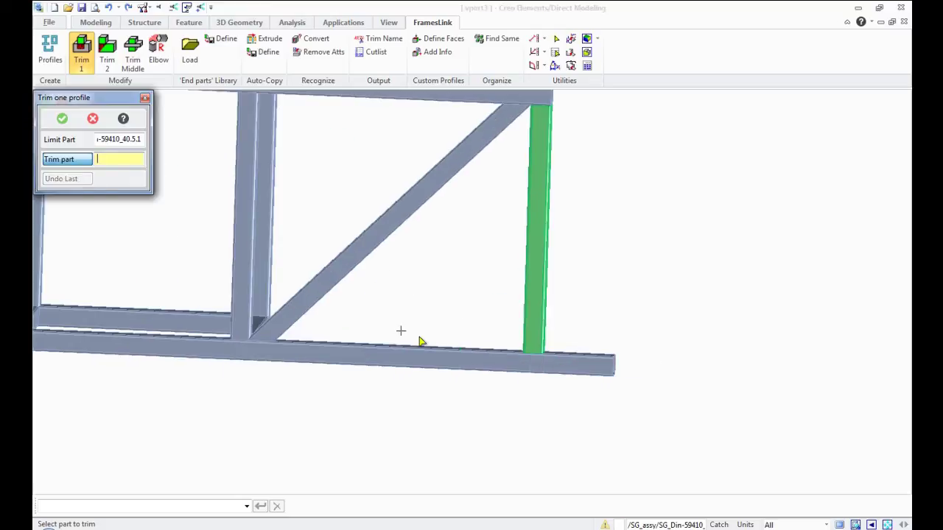
left_click(513, 358)
left_click(62, 119)
middle_click_drag(332, 261, 304, 291)
scroll(484, 391, "down", 3)
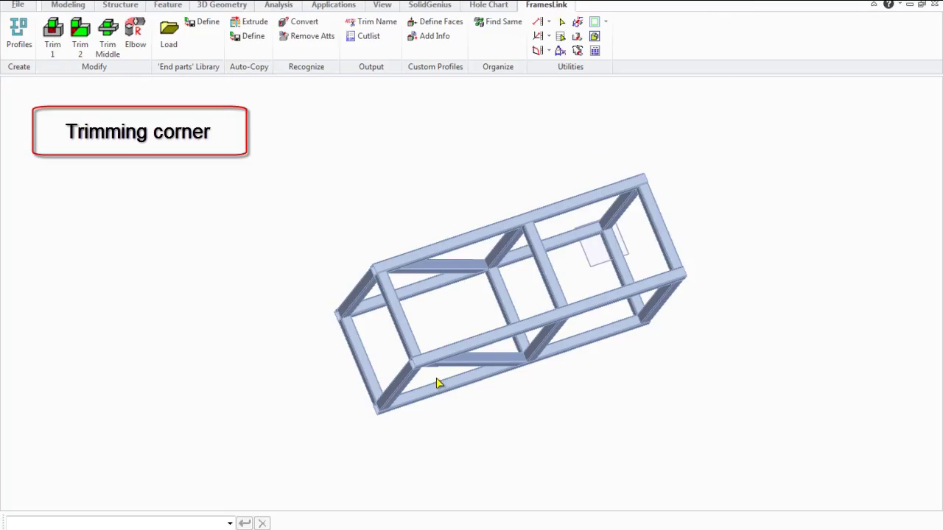
Step: Use the Trim 2 corner trim to mitre both upper corners between the end cross profile and the long profiles at the braced end
scroll(437, 383, "up", 3)
scroll(435, 385, "up", 3)
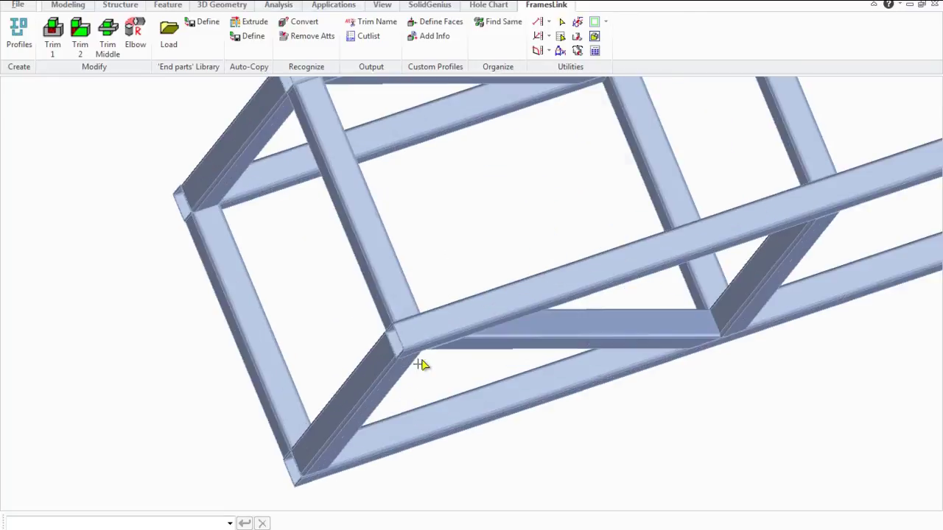
left_click(81, 44)
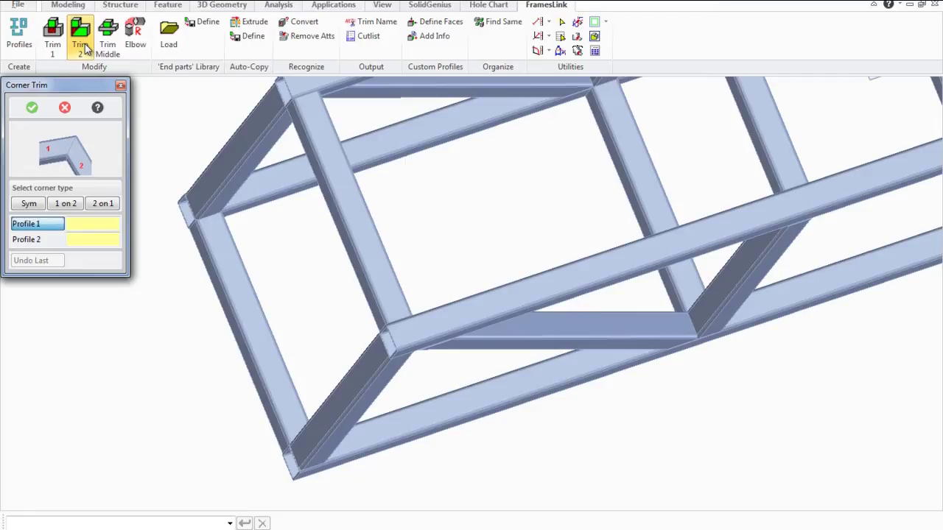
left_click_drag(92, 90, 183, 97)
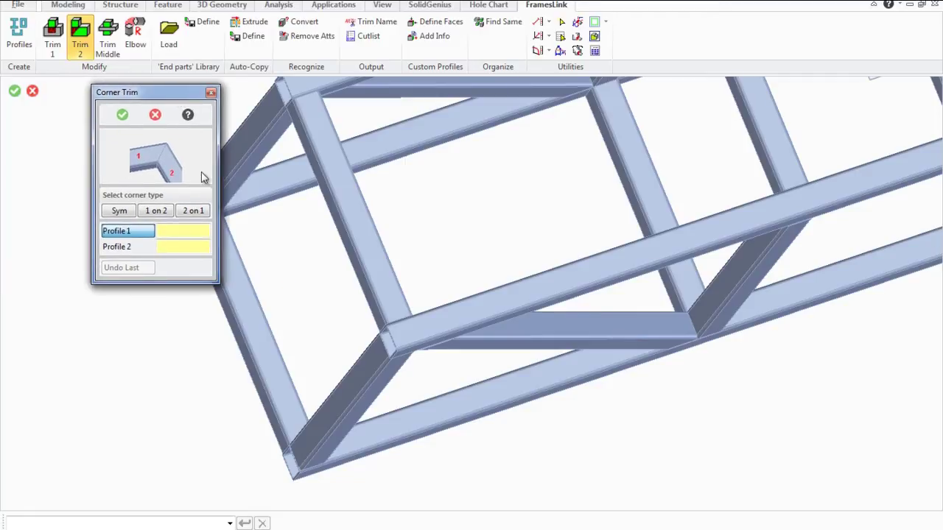
left_click(382, 284)
left_click(425, 344)
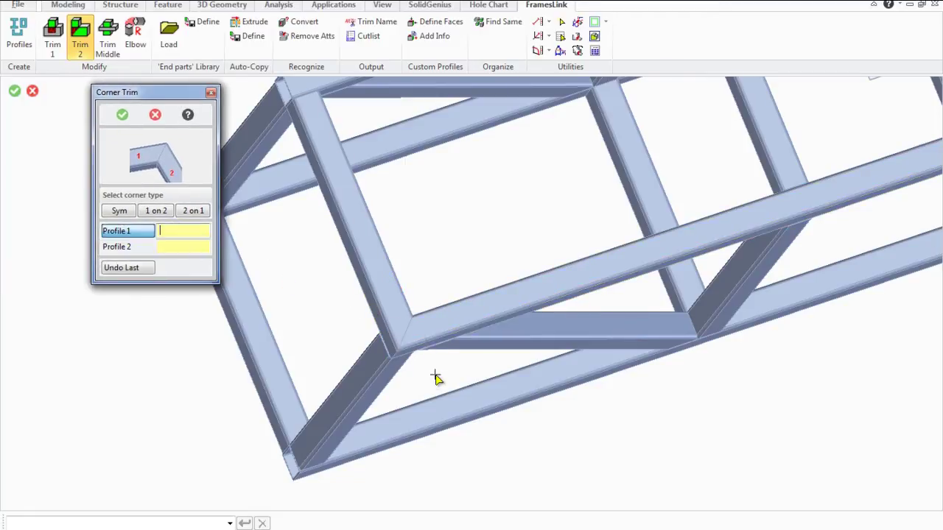
left_click(309, 168)
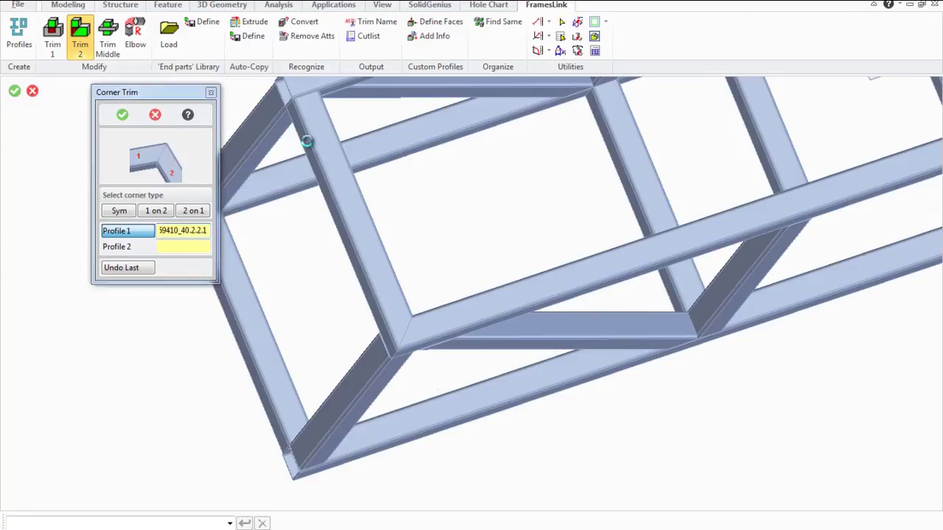
left_click(322, 84)
middle_click_drag(359, 316, 324, 325)
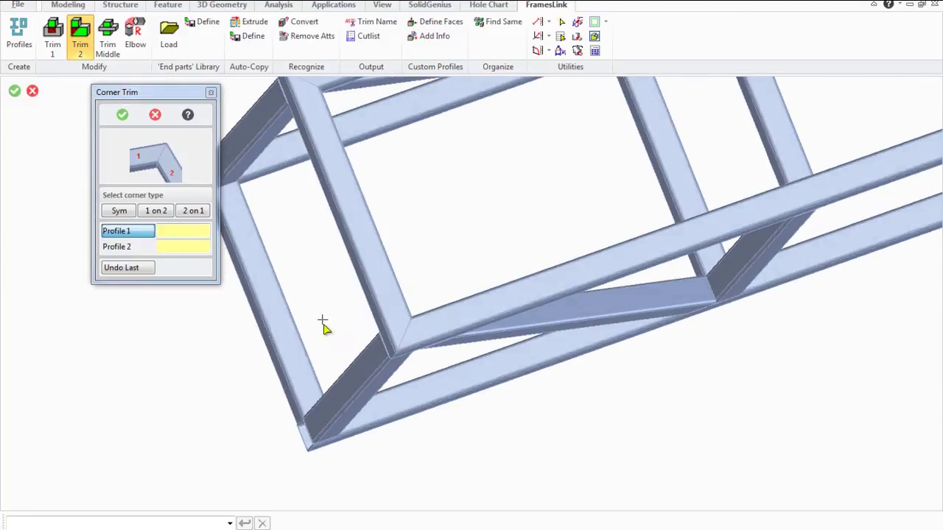
Step: Mitre both upper corners between the end cross profile and the long top profiles at the unbraced end of the frame
scroll(326, 331, "down", 4)
scroll(598, 282, "down", 2)
scroll(696, 140, "up", 5)
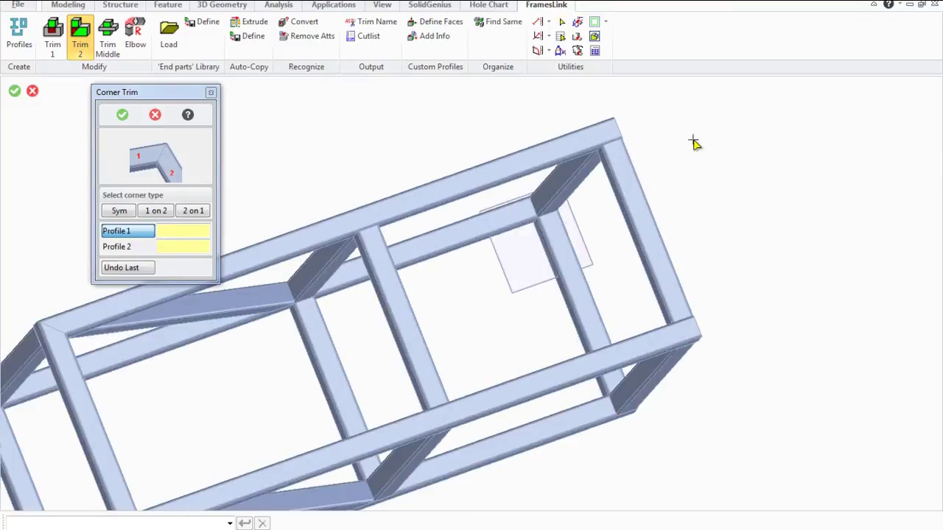
left_click(563, 166)
left_click(594, 185)
left_click(669, 371)
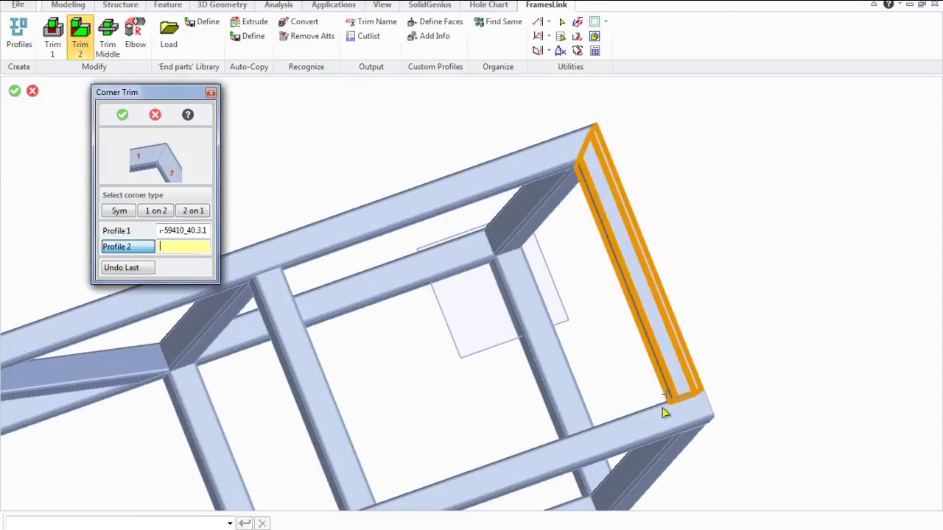
Step: Mitre both lower corners between the end cross profile and the long base profiles at the unbraced end
left_click(516, 280)
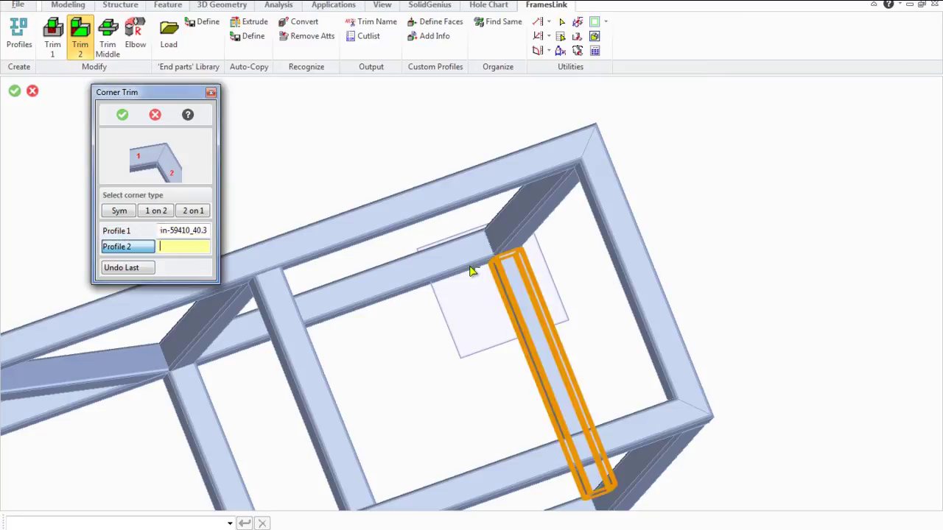
left_click(558, 400)
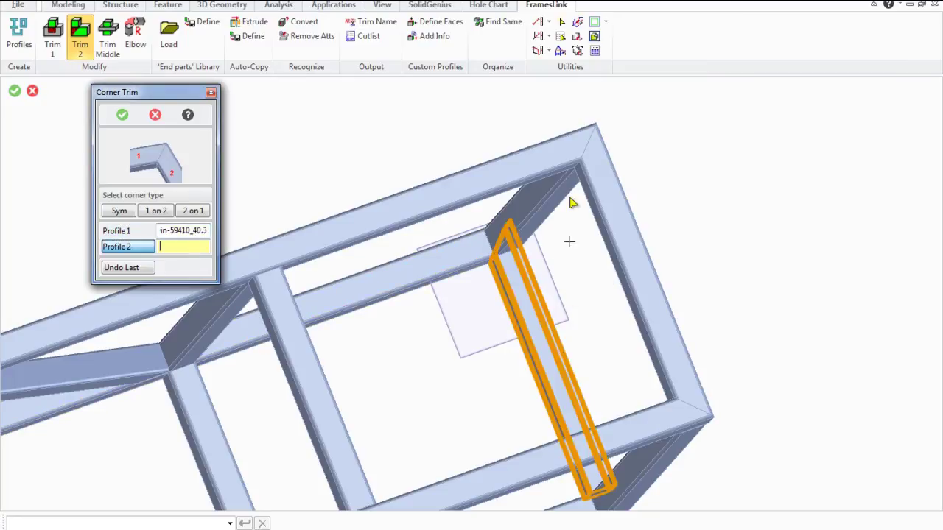
scroll(665, 131, "down", 4)
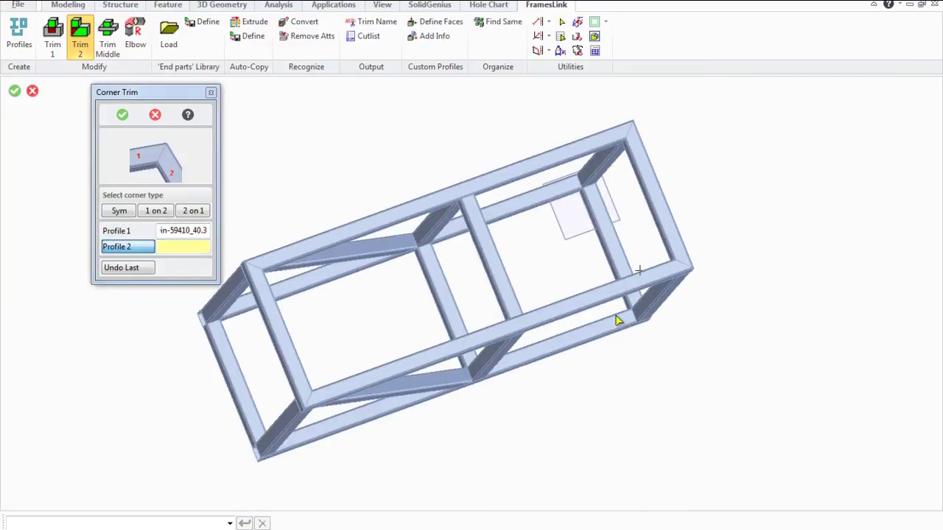
left_click(568, 342)
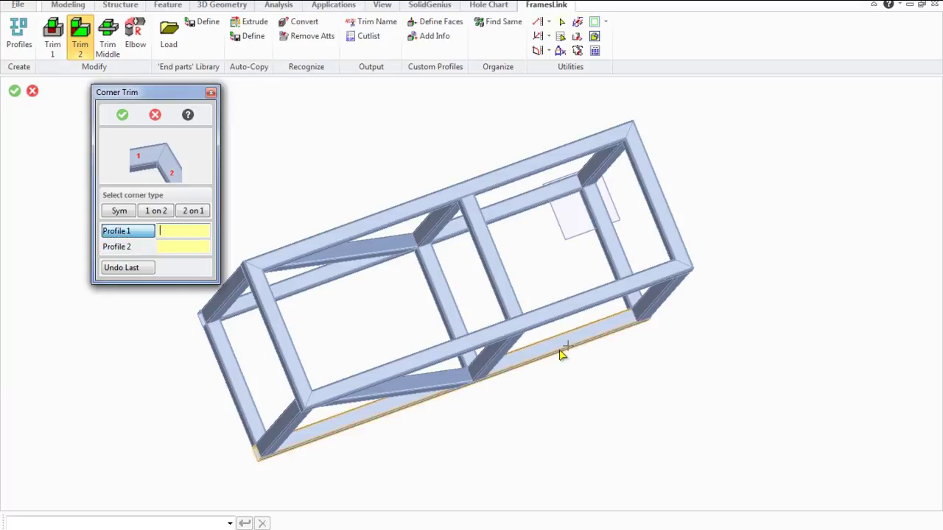
Step: Mitre both lower corners between the cross profile and the long base profiles at the braced end, and complete the corner trim
middle_click_drag(222, 351, 177, 261)
left_click(230, 335)
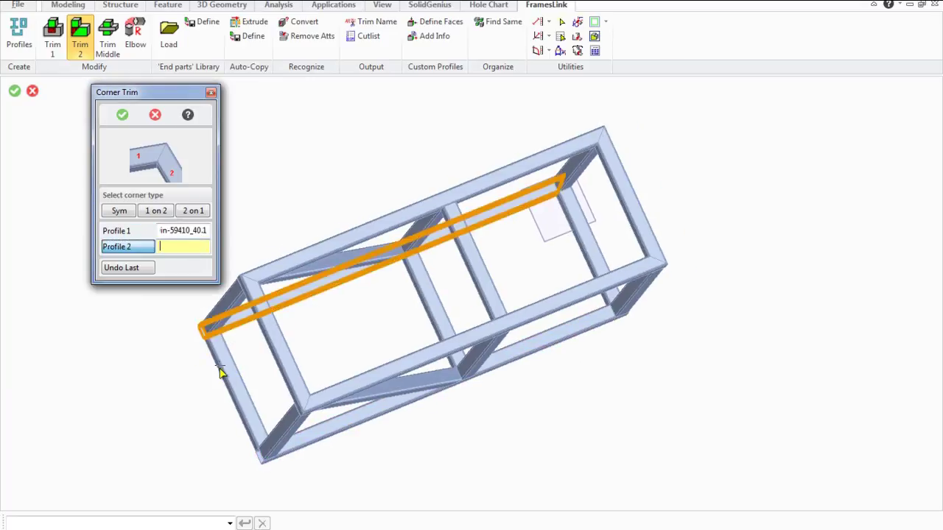
left_click(220, 370)
left_click(230, 397)
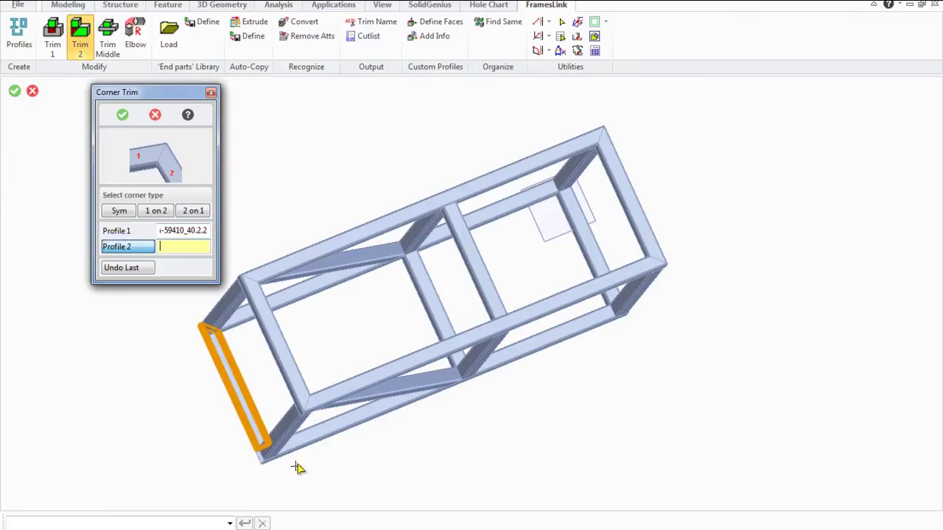
left_click(303, 450)
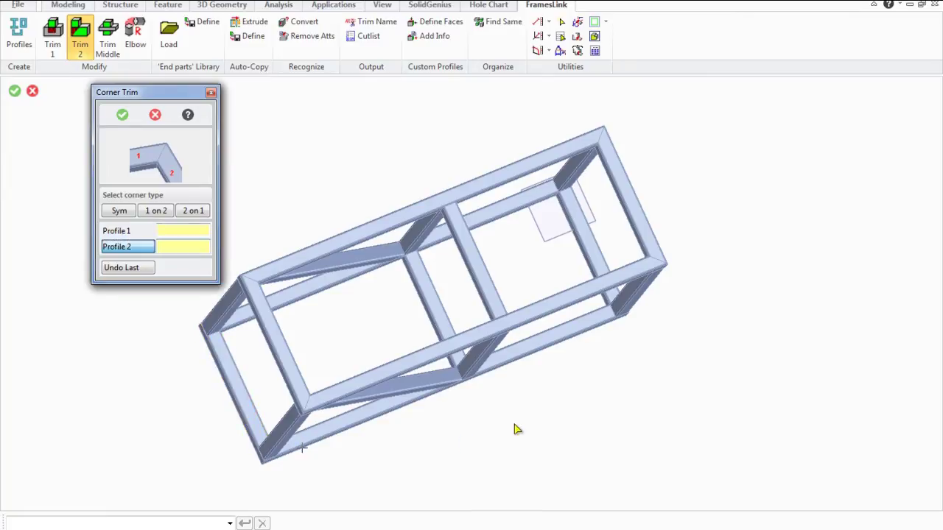
left_click(122, 115)
middle_click_drag(417, 267, 244, 310)
scroll(227, 285, "up", 3)
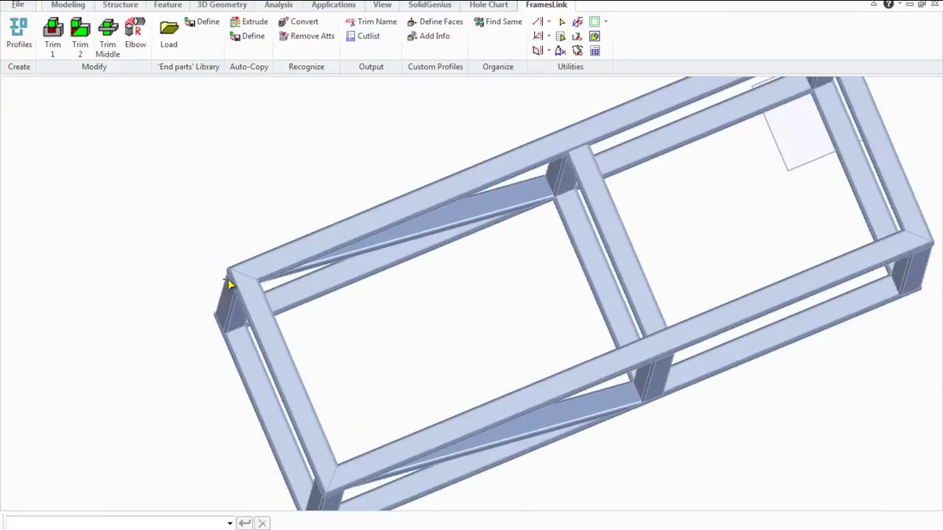
scroll(227, 286, "up", 2)
middle_click_drag(414, 231, 470, 400)
scroll(500, 275, "down", 3)
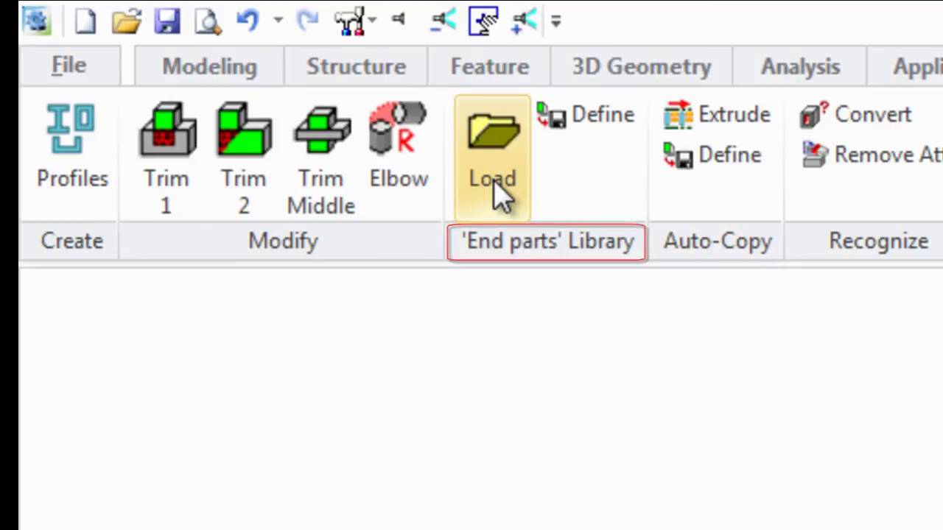
Step: Open the end parts library and look through the connections offered for the square 40x40x2,9, 40x40x3 and 50x50 profiles
left_click(501, 195)
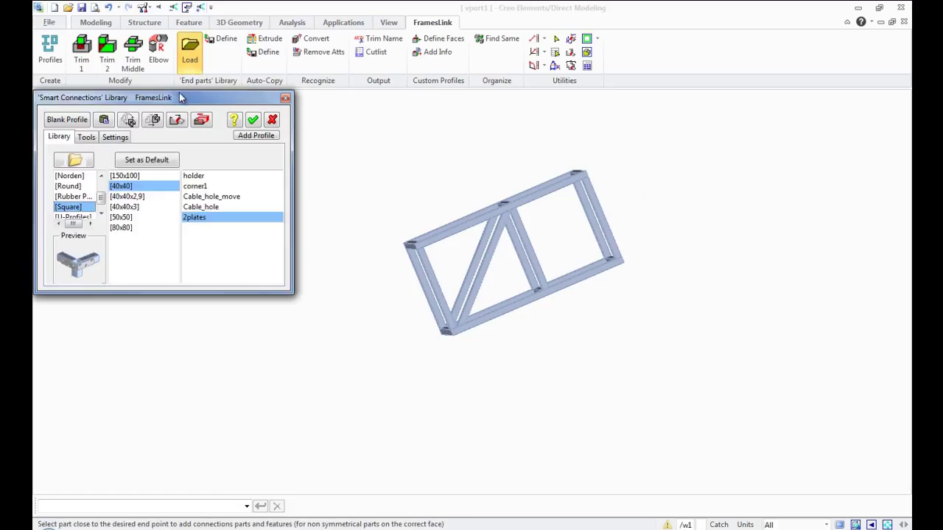
left_click_drag(182, 98, 212, 116)
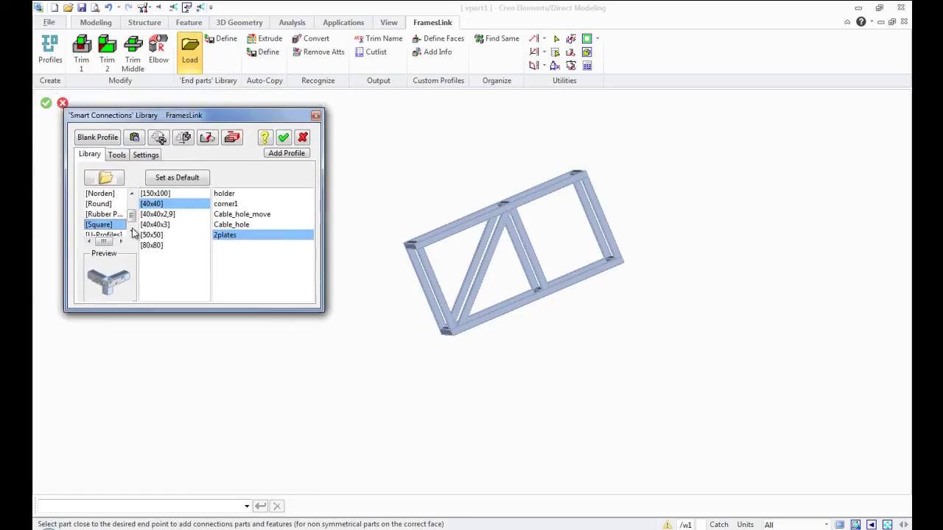
left_click(155, 214)
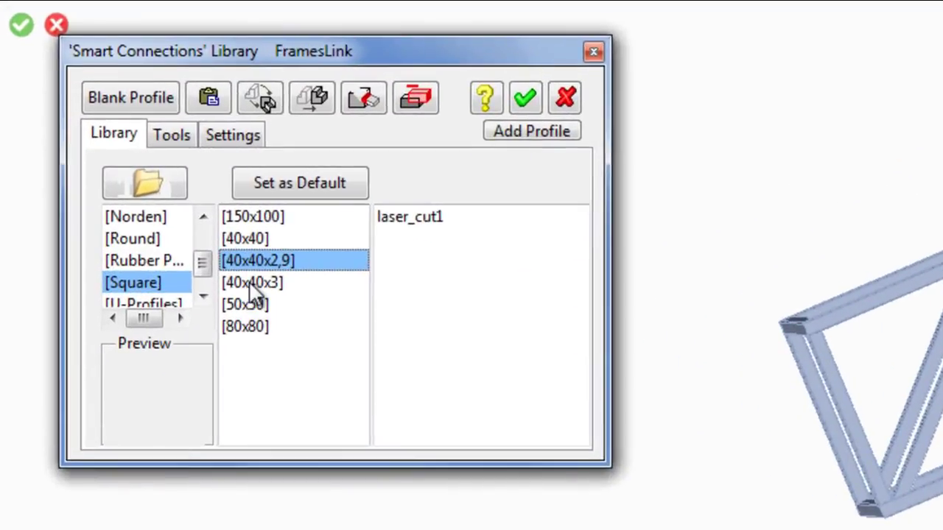
left_click(251, 286)
left_click(253, 304)
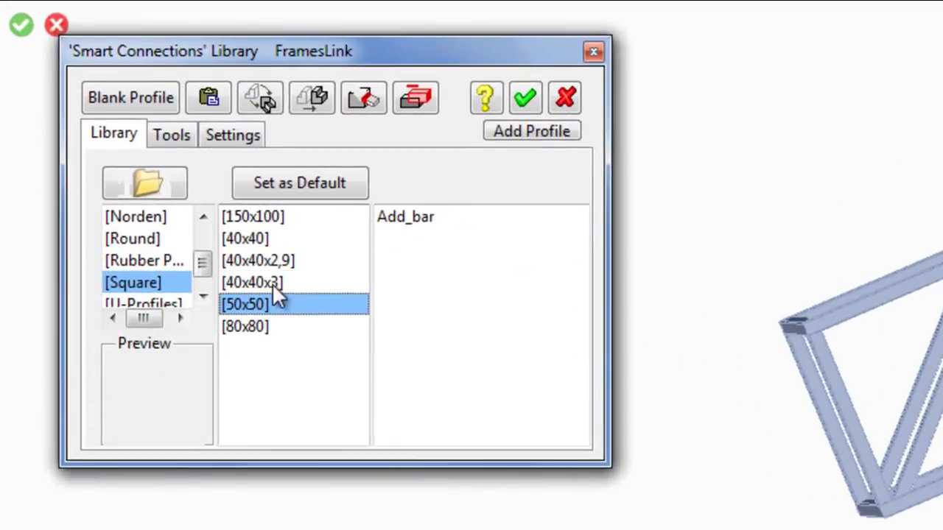
Step: Look through the Link Boru30 and Norden 60x60x7 entries, previewing the 1-1_connection_fix and 1-1_connection parts
mouse_move(204, 262)
left_mouse_down()
mouse_move(204, 238)
mouse_move(204, 269)
left_mouse_up()
left_click(151, 217)
left_click(236, 216)
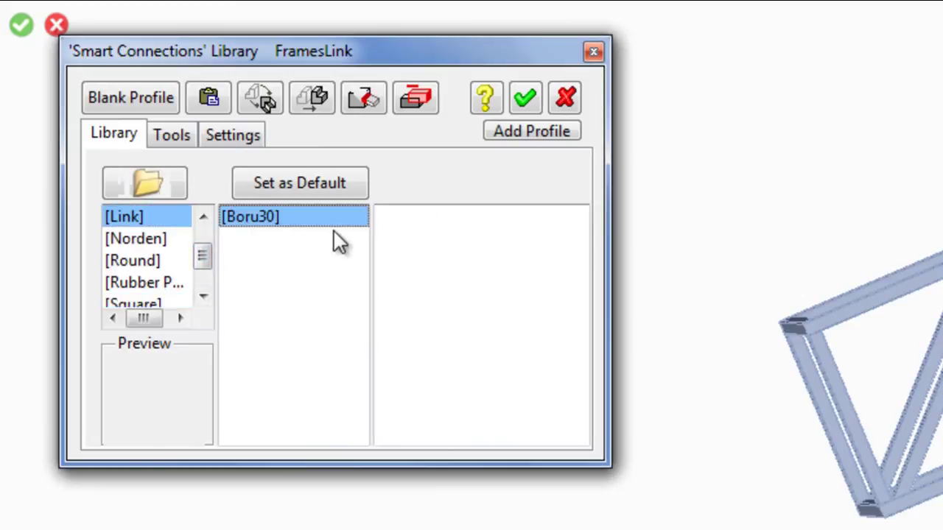
left_click(147, 241)
left_click(266, 218)
left_click(426, 240)
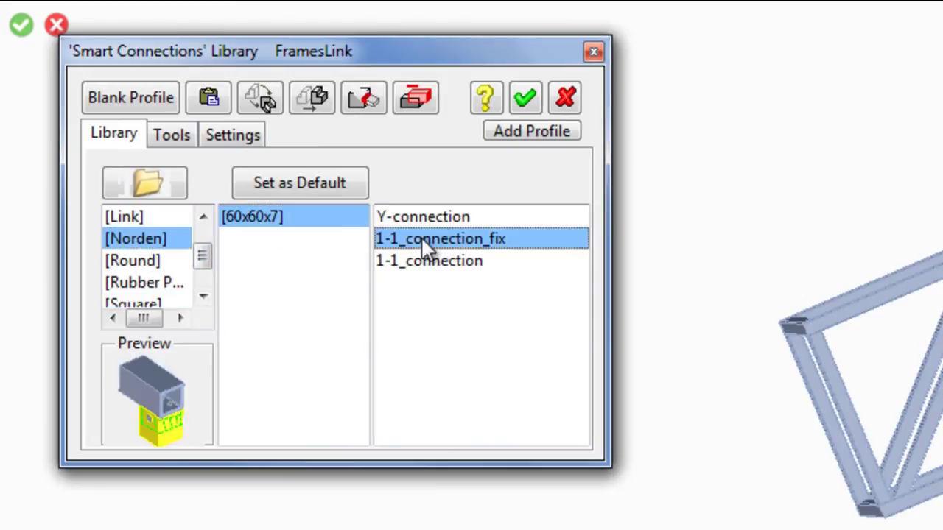
left_click(437, 265)
Step: Examine the Round and rubber-profile connections, including the D60 hanger, the fence entries and both Rohrverbinder_40_40 pipe connectors for D40
left_click(136, 262)
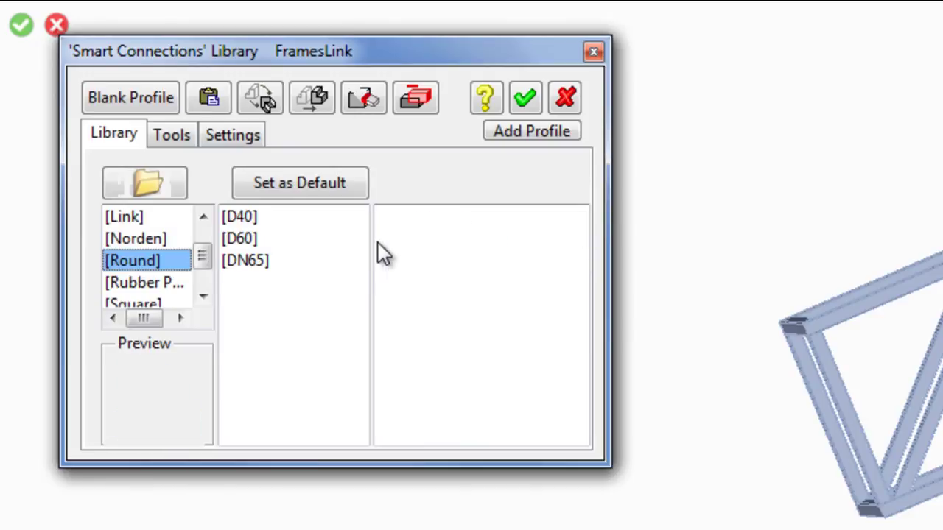
left_click(242, 240)
left_click(420, 221)
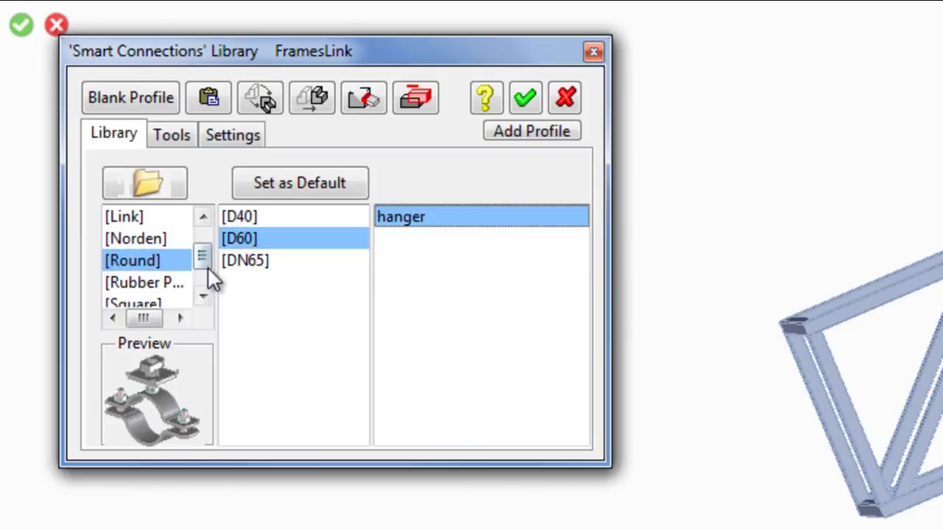
left_click(140, 282)
left_click(280, 241)
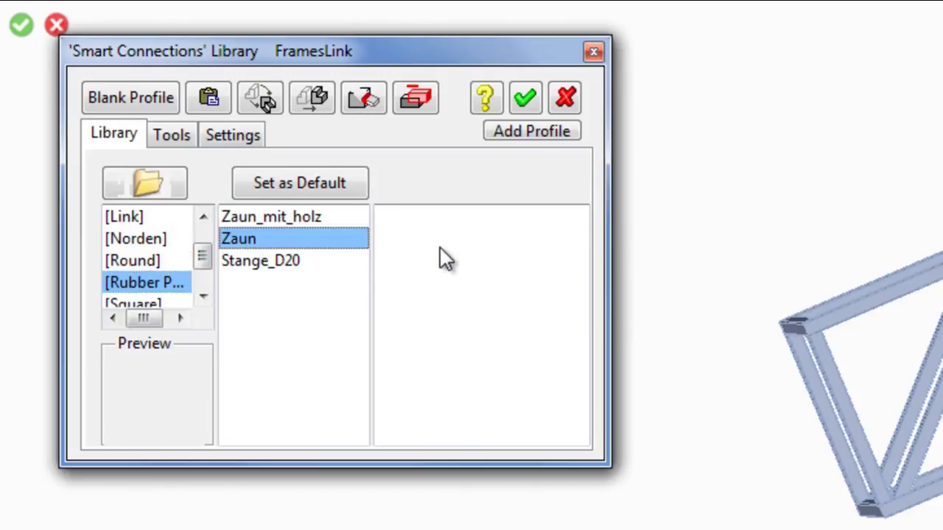
left_click(290, 266)
left_click(186, 260)
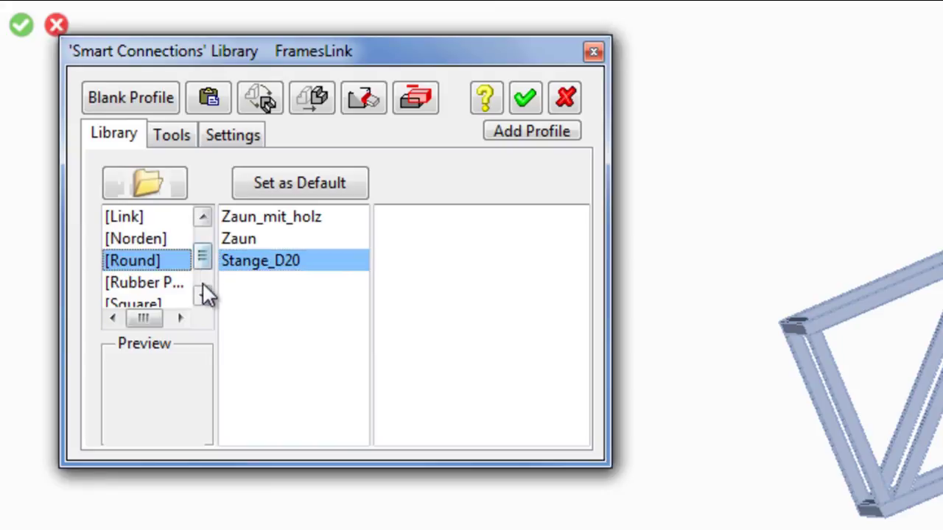
left_click_drag(202, 260, 203, 276)
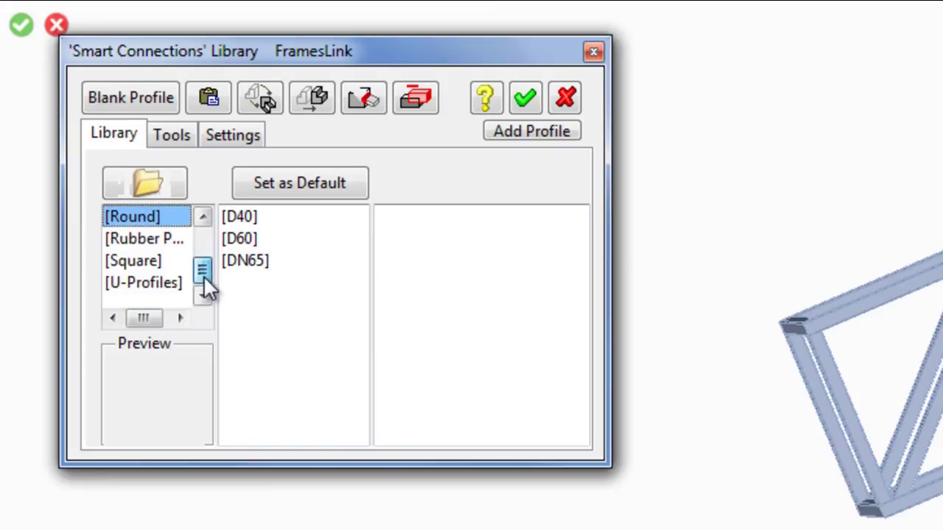
left_click(240, 217)
left_click(484, 224)
left_click(473, 246)
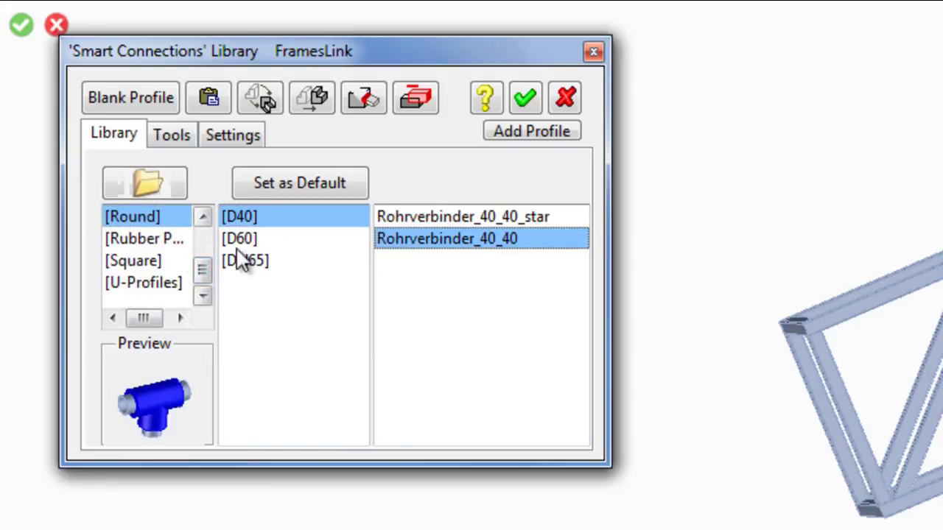
Step: Preview the Square connections: ek1 for 150x100, and corner1, Cable_hole_move, Cable_hole and 2plates for 40x40
left_click(140, 260)
left_click(278, 225)
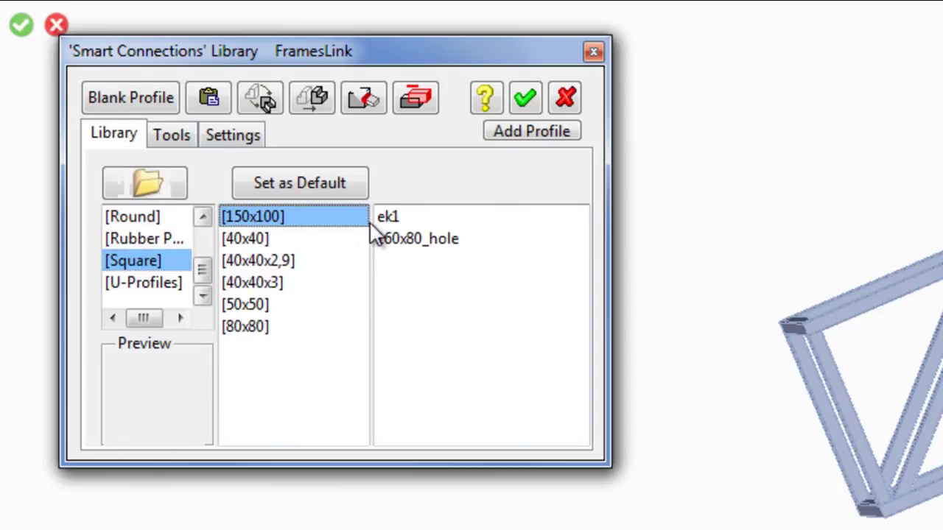
left_click(388, 223)
left_click(294, 241)
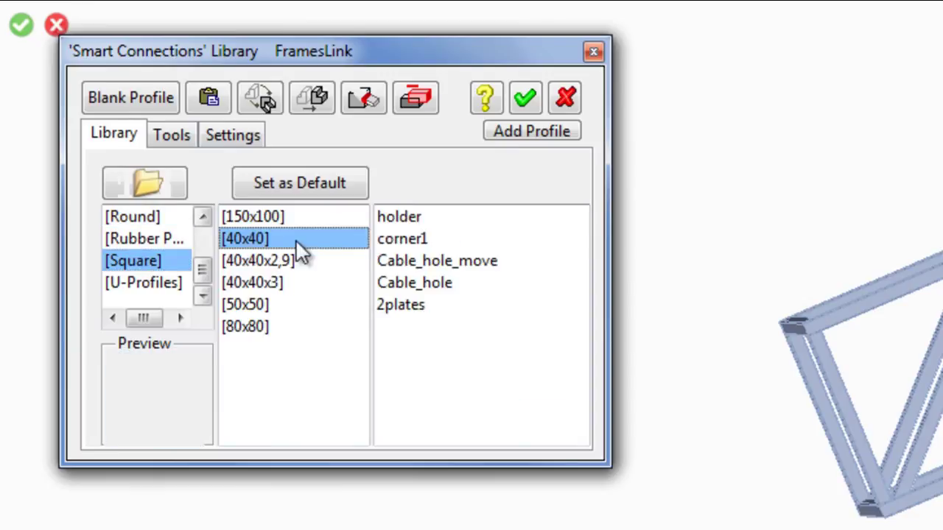
left_click(401, 238)
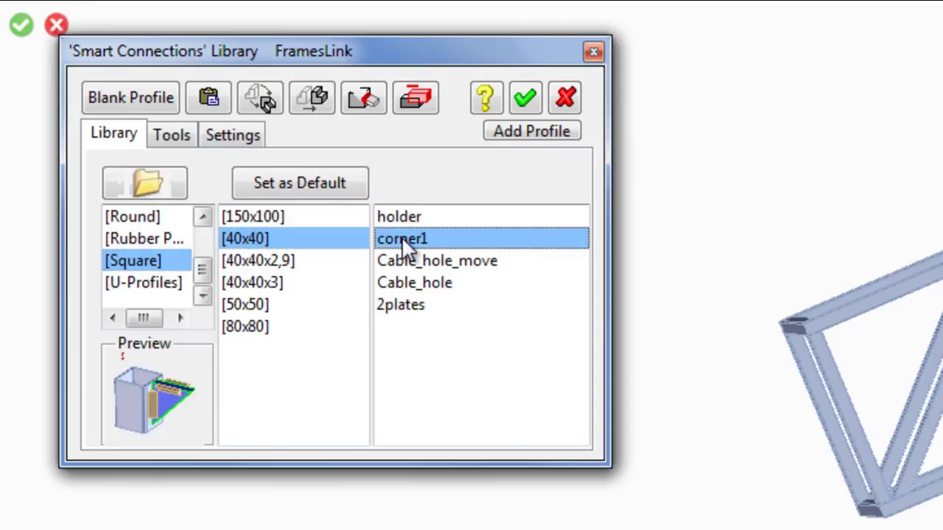
left_click(439, 270)
left_click(440, 286)
left_click(430, 308)
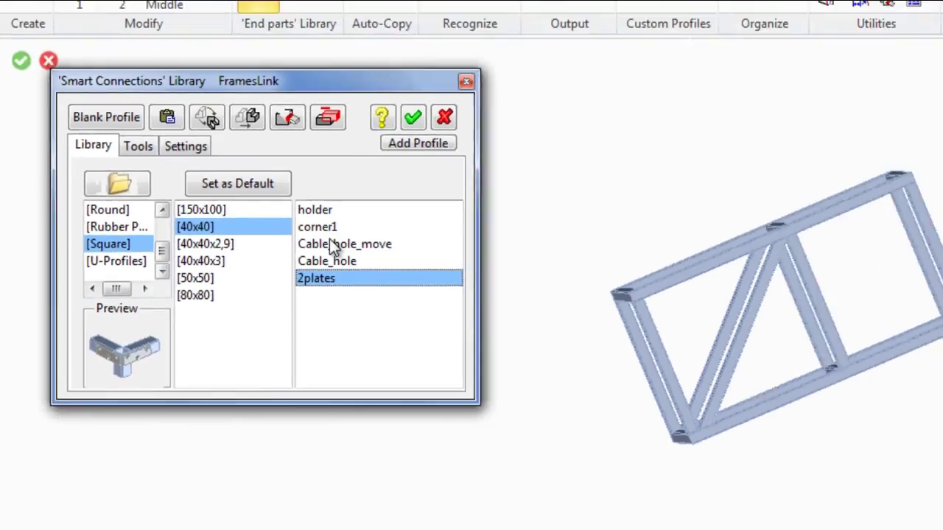
Step: Place the 40x40 corner1 bracket at the front lower corner of the unbraced end, rotated upright between the base profile and the upright
left_click(332, 227)
middle_click_drag(411, 333, 442, 382)
scroll(448, 362, "up", 5)
scroll(403, 382, "up", 3)
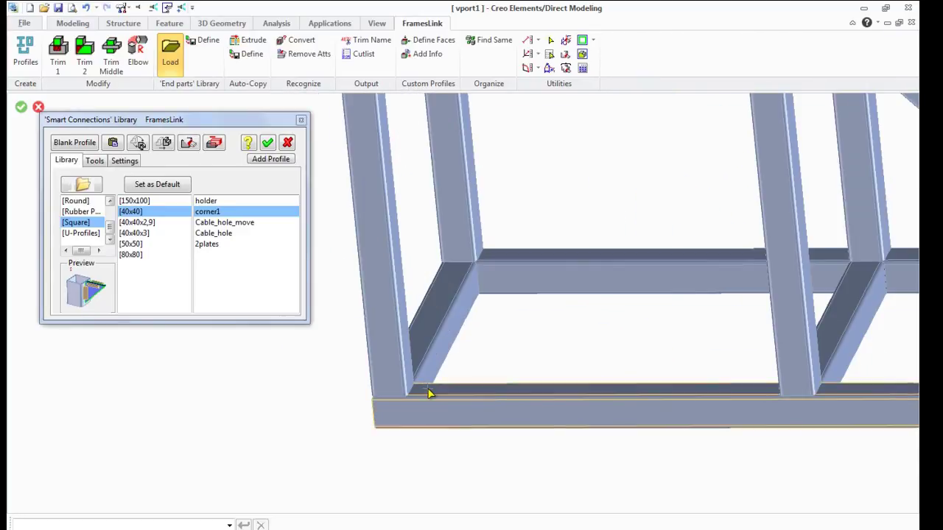
left_click(430, 394)
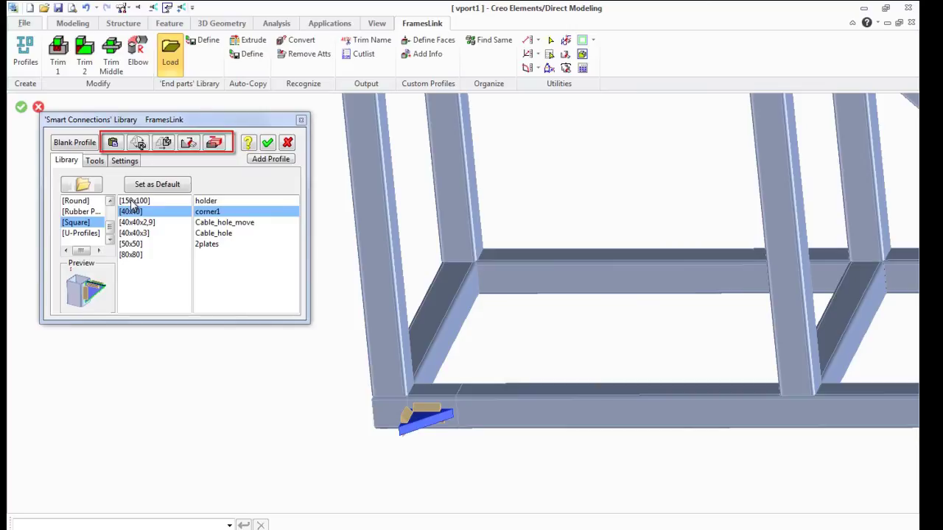
left_click(142, 144)
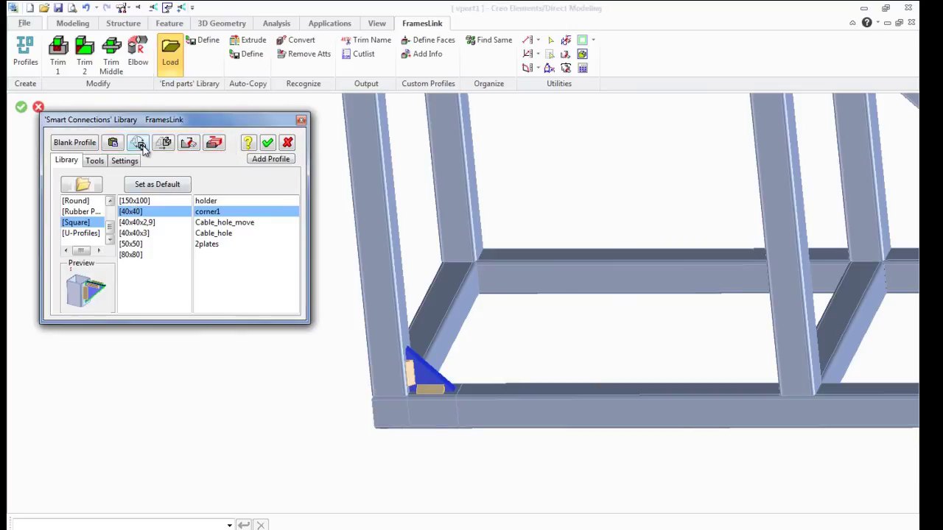
middle_click_drag(417, 371, 322, 306)
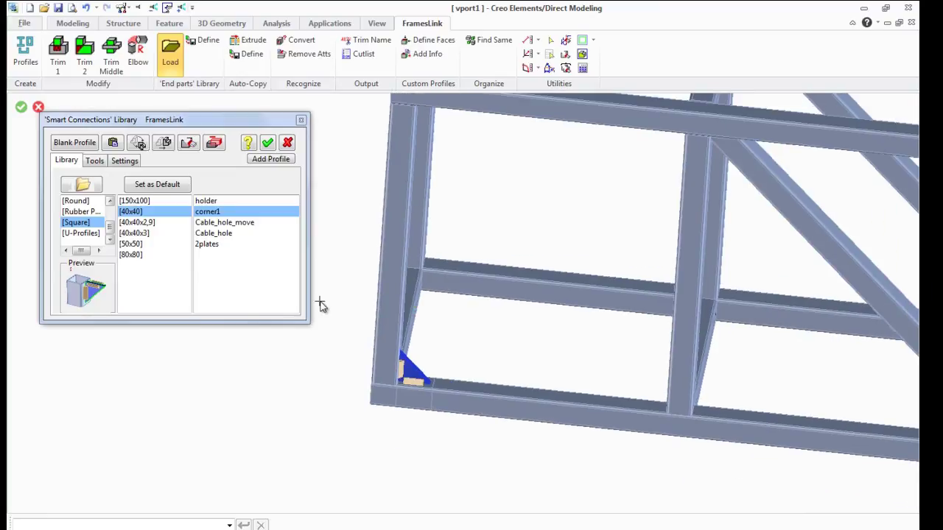
scroll(321, 305, "down", 1)
mouse_move(393, 359)
middle_mouse_down()
mouse_move(406, 372)
mouse_move(389, 359)
middle_mouse_up()
left_click(112, 143)
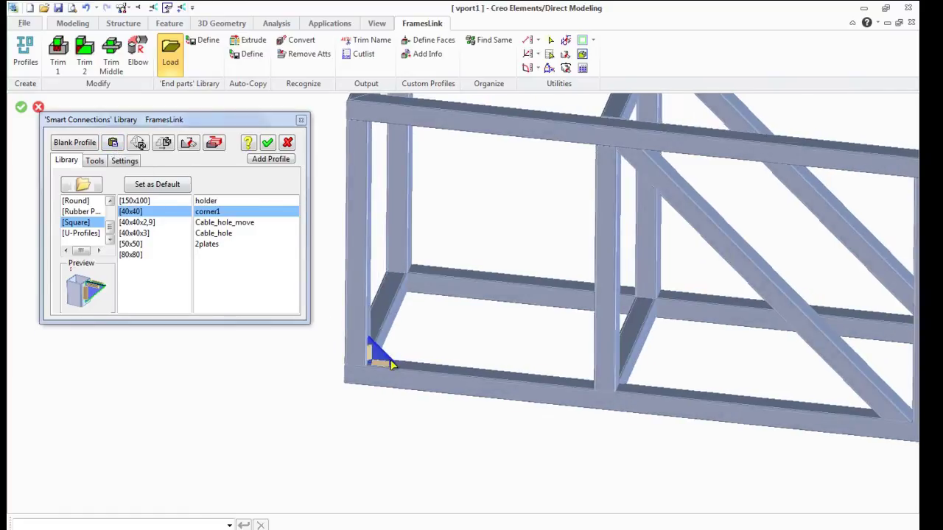
Step: Add a second corner1 bracket at the rear lower corner of the unbraced end and rotate it upright against the post
scroll(405, 313, "up", 2)
left_click(442, 238)
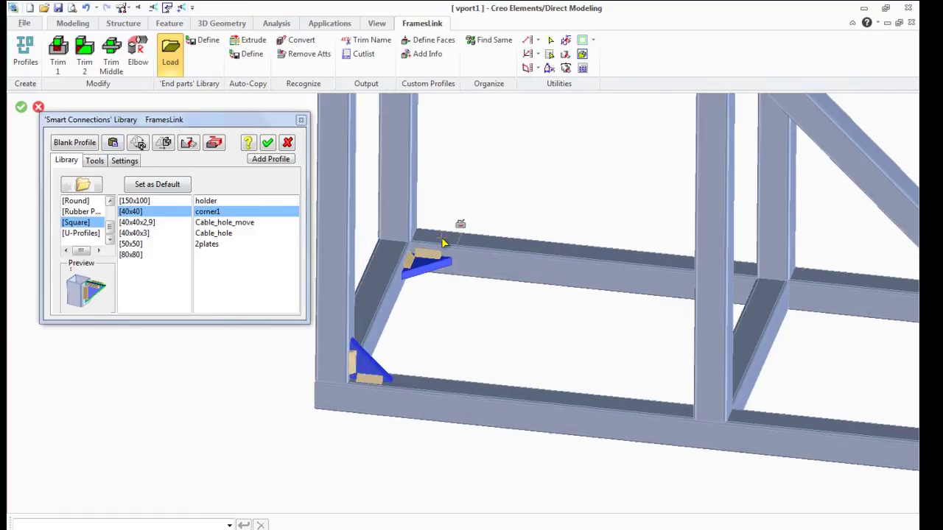
left_click(138, 144)
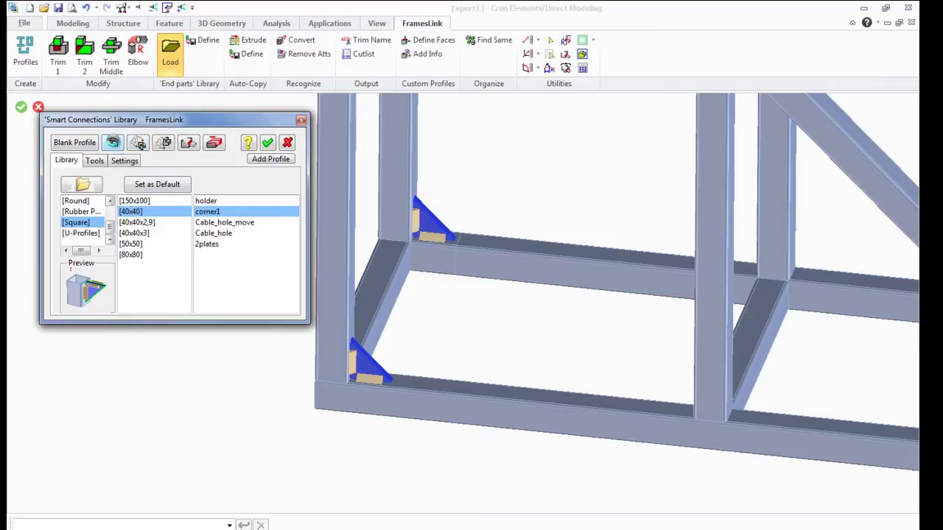
Step: Add a corner1 bracket at the front upper corner of the unbraced end, rotated to sit beneath the long top profile
mouse_move(431, 278)
middle_mouse_down()
mouse_move(387, 276)
mouse_move(405, 280)
middle_mouse_up()
scroll(400, 263, "down", 4)
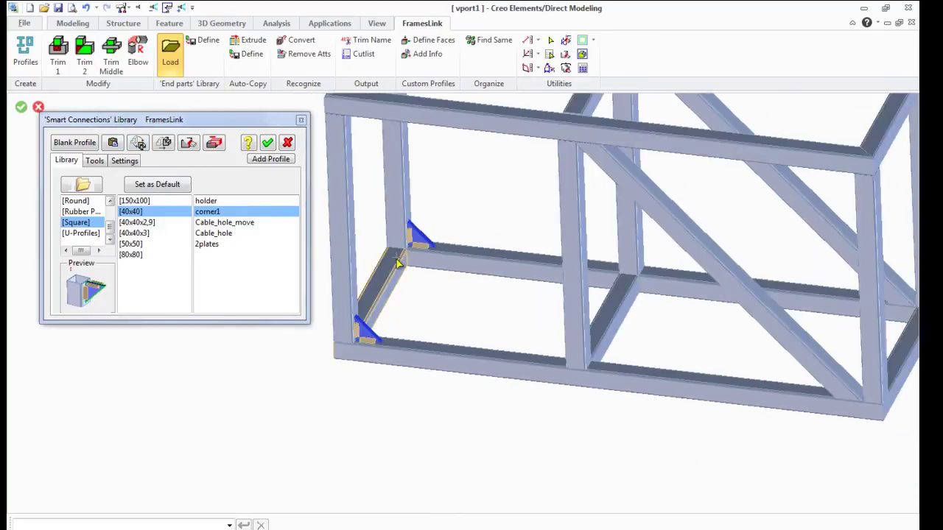
scroll(382, 247, "up", 1)
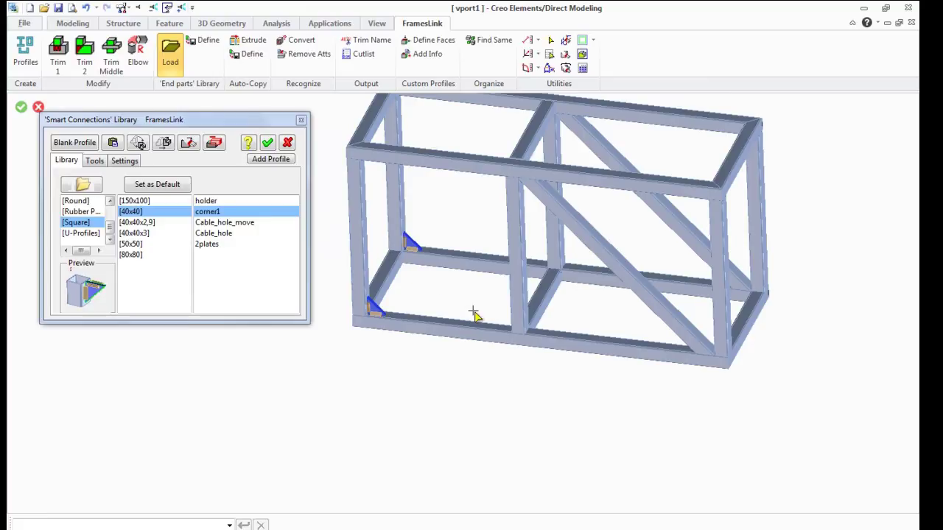
scroll(383, 243, "up", 5)
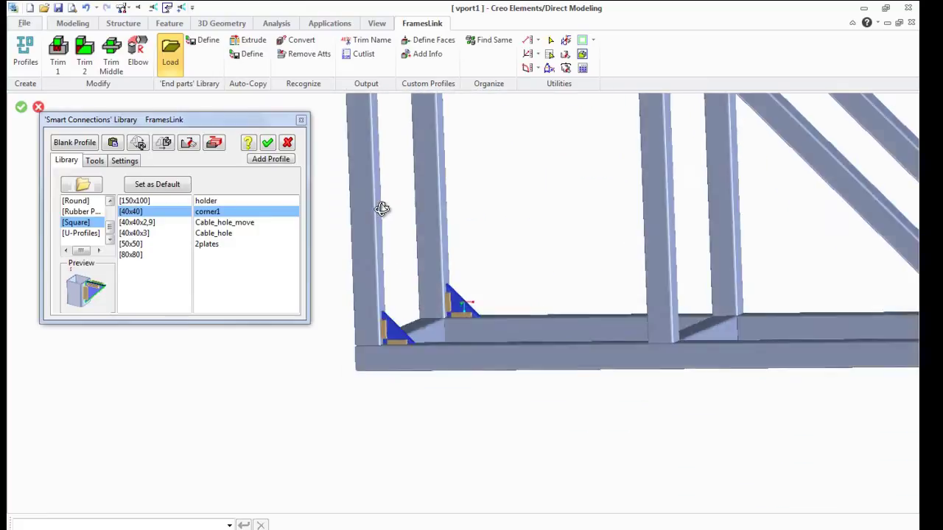
scroll(382, 209, "down", 5)
middle_click_drag(464, 245, 431, 163)
scroll(431, 218, "up", 3)
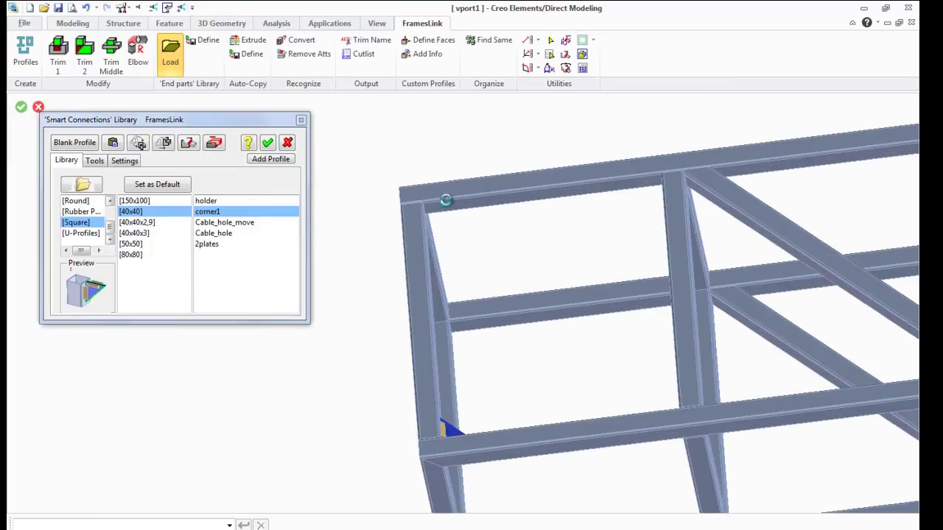
left_click(446, 208)
left_click(140, 144)
left_click(140, 144)
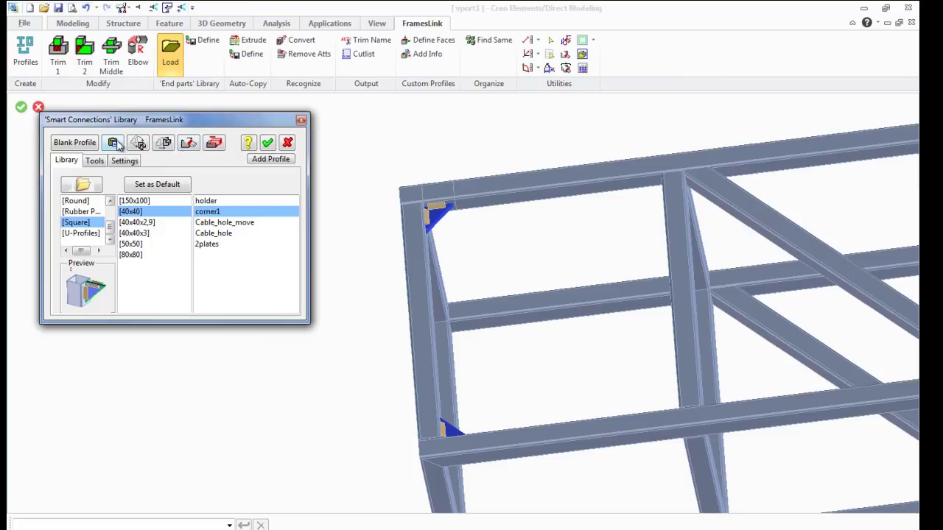
Step: Add a corner1 bracket at the rear upper corner of the unbraced end and rotate it beneath the long top profile
middle_click_drag(515, 259, 488, 344)
left_click(476, 319)
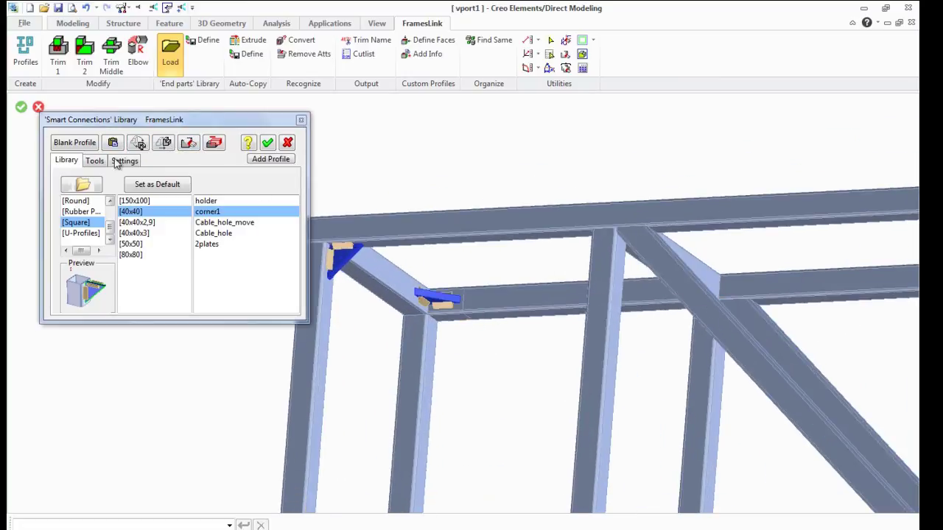
left_click(140, 144)
left_click(140, 144)
left_click(140, 143)
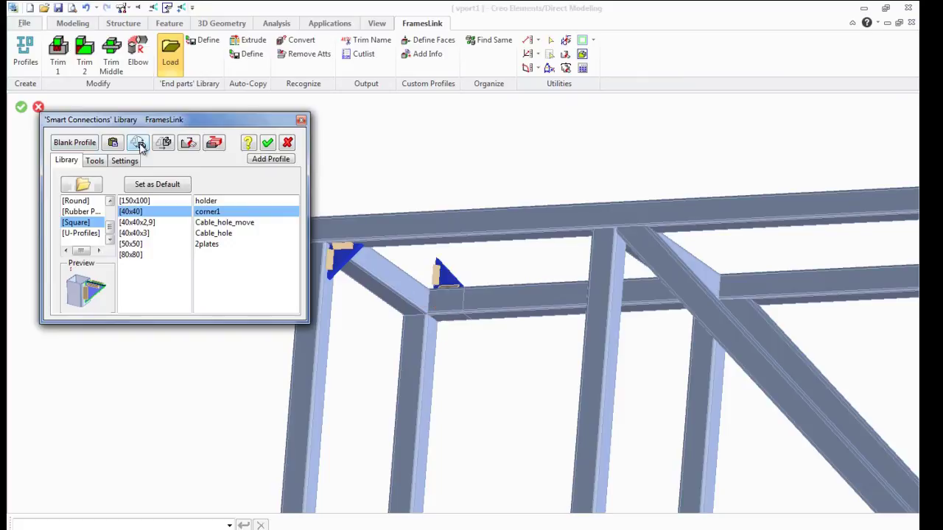
left_click(140, 144)
left_click(140, 144)
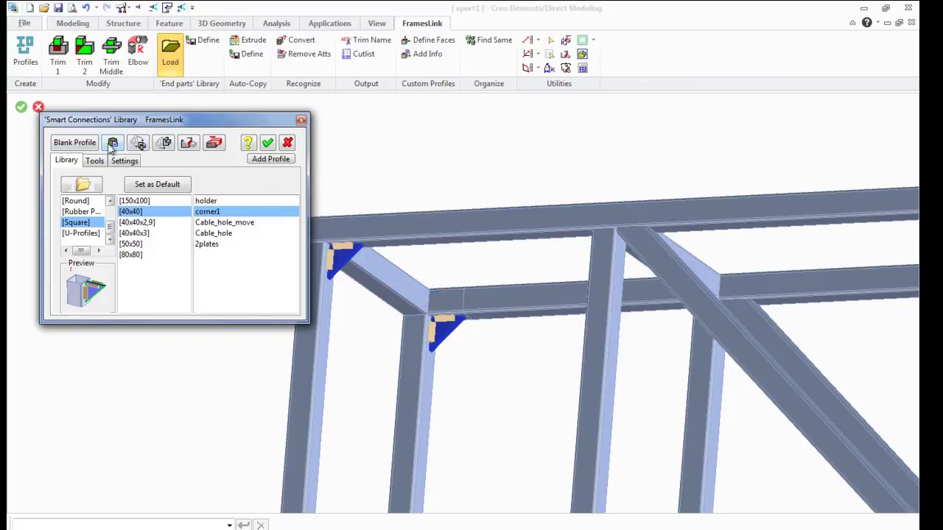
scroll(442, 256, "down", 6)
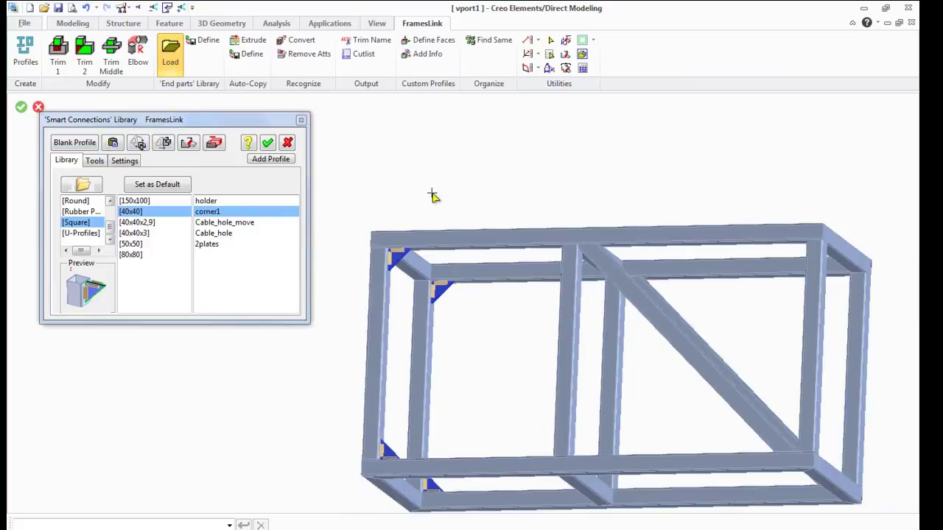
Step: Place the 40x40 Cable_hole_move cut-out 460 along the long profile from its bracketed end, at the middle upright, and rotate it onto the outer face
middle_click_drag(431, 188, 516, 280)
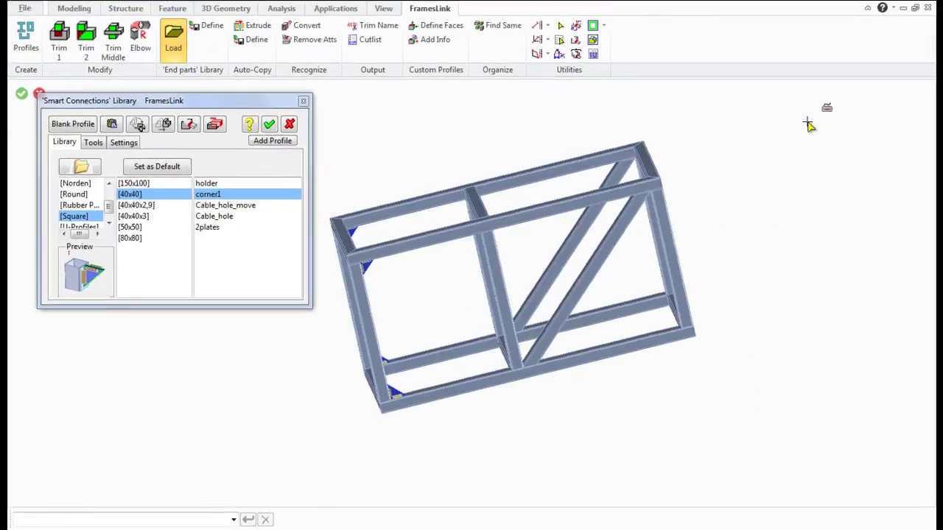
left_click(221, 207)
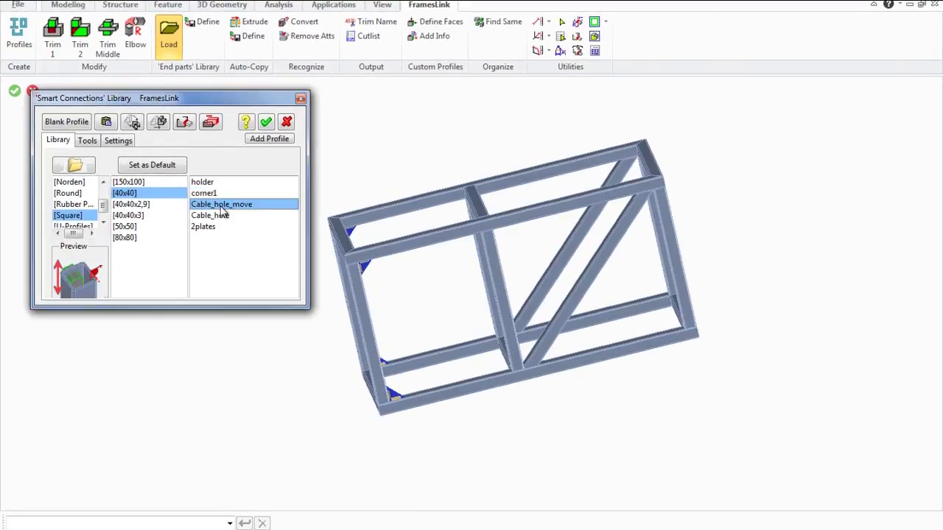
middle_click_drag(352, 392, 420, 375)
left_click(420, 373)
middle_click_drag(494, 396, 444, 387)
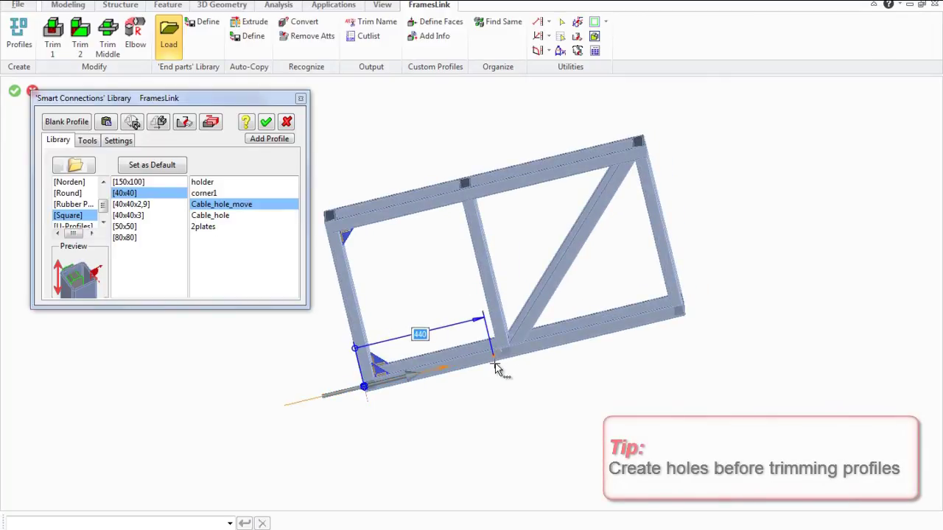
scroll(495, 369, "up", 5)
scroll(496, 371, "down", 2)
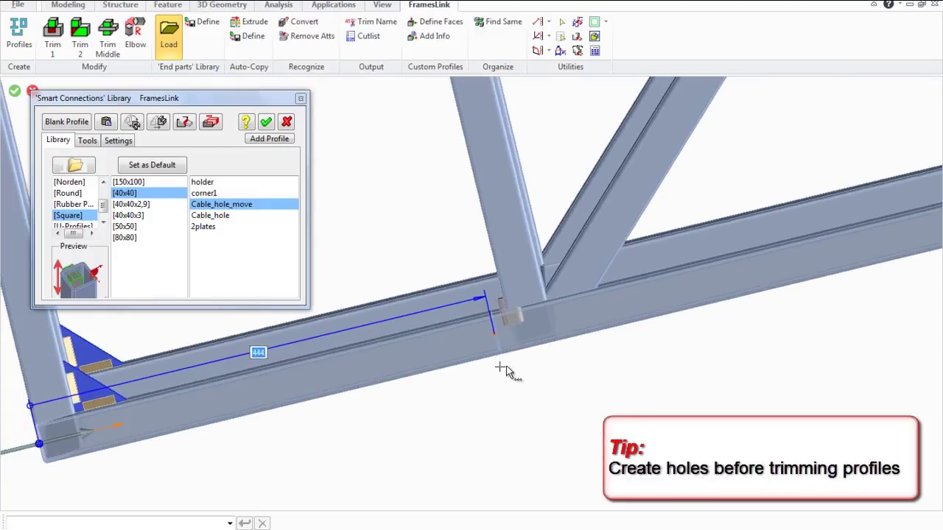
left_click(519, 367)
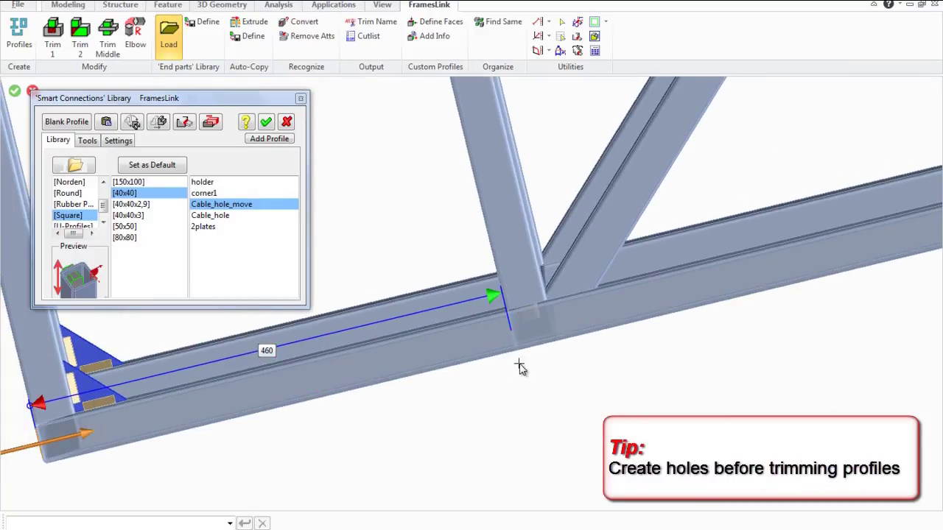
left_click(133, 123)
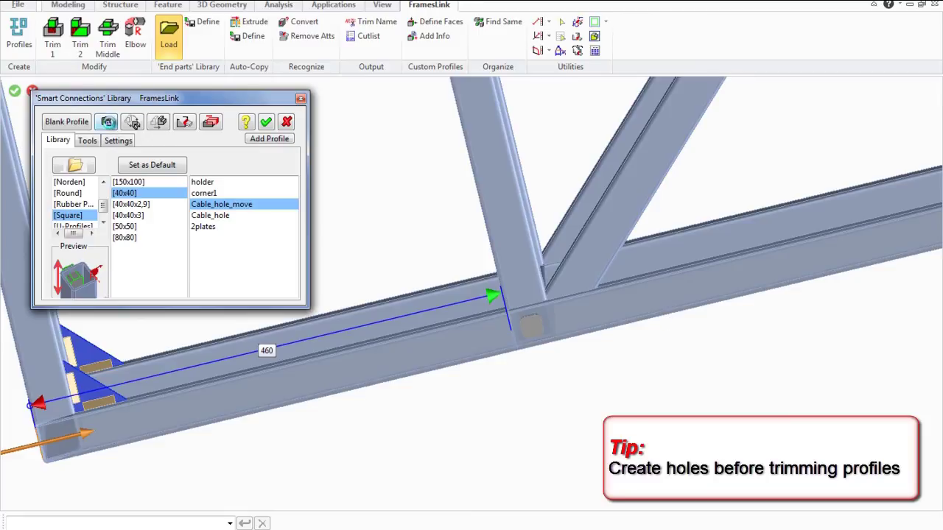
left_click(134, 124)
Step: Add the 40x40 Cable_hole cut-out at both ends of the lower long profile, on its outer face, and cut the holes into the profile
left_click(208, 216)
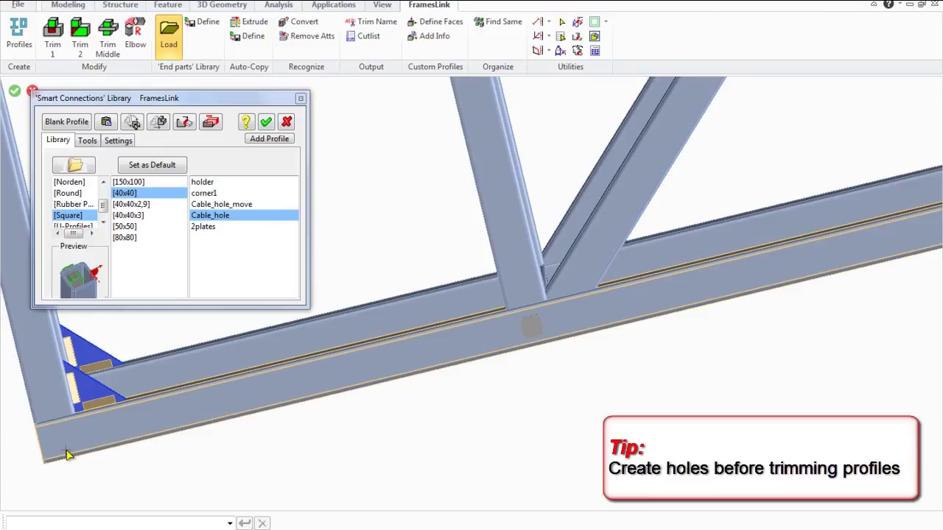
left_click(133, 123)
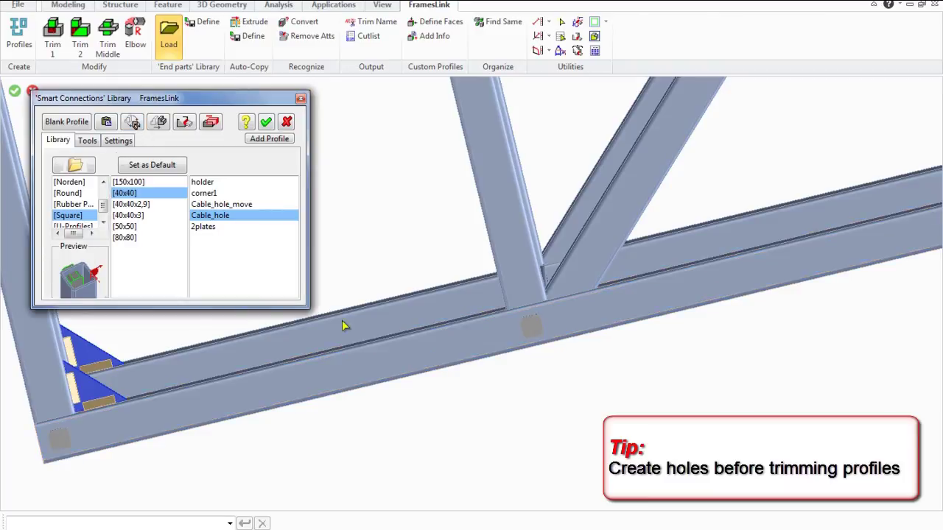
middle_click_drag(391, 377, 362, 383)
scroll(378, 369, "down", 4)
middle_click_drag(745, 390, 709, 311)
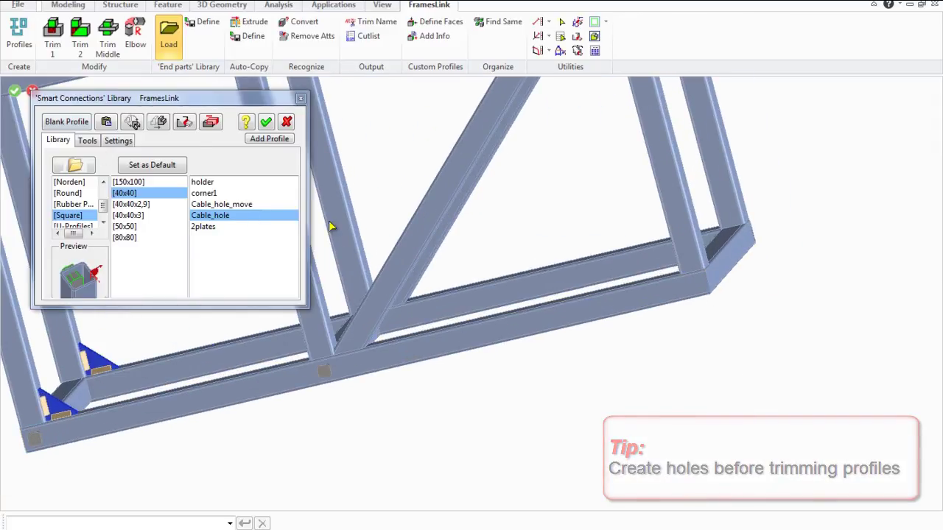
left_click(704, 278)
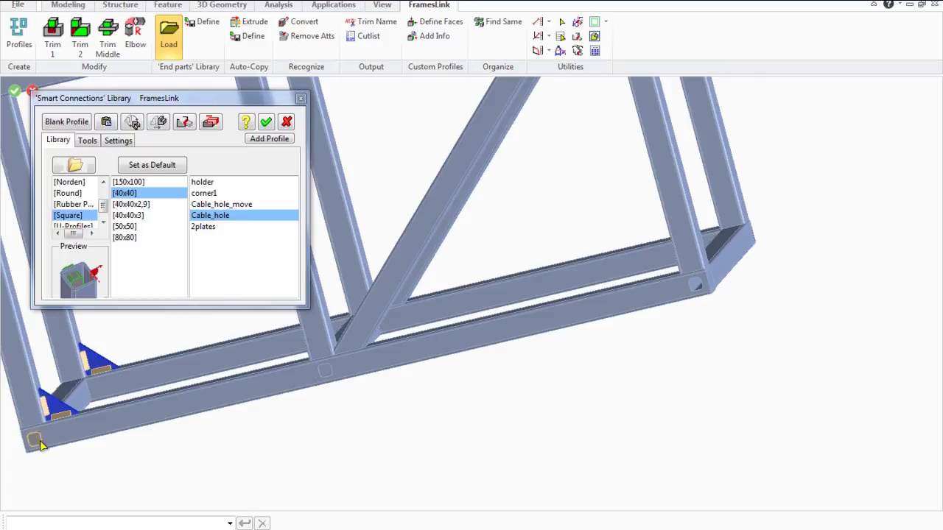
left_click(265, 122)
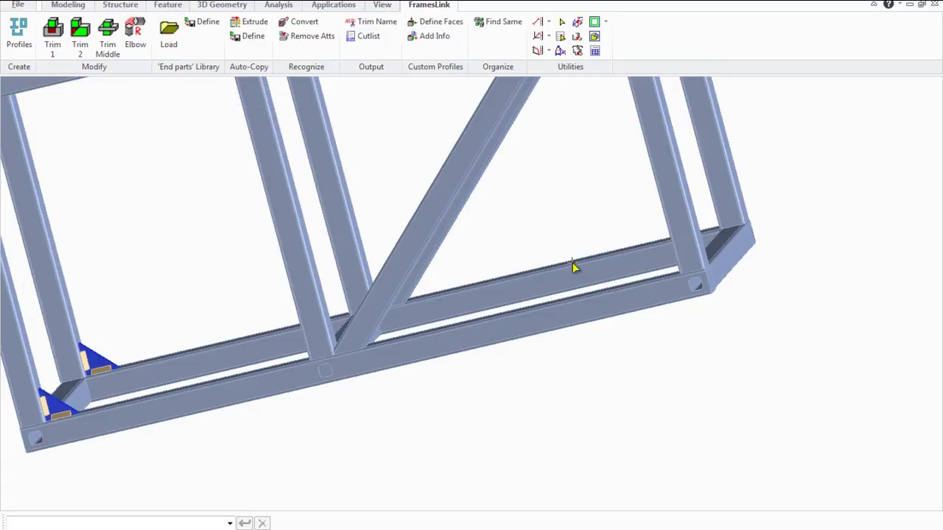
Step: Examine the cable holes along the lower long profile up close and inspect the whole frame with its corner brackets
scroll(575, 267, "up", 5)
scroll(745, 261, "up", 4)
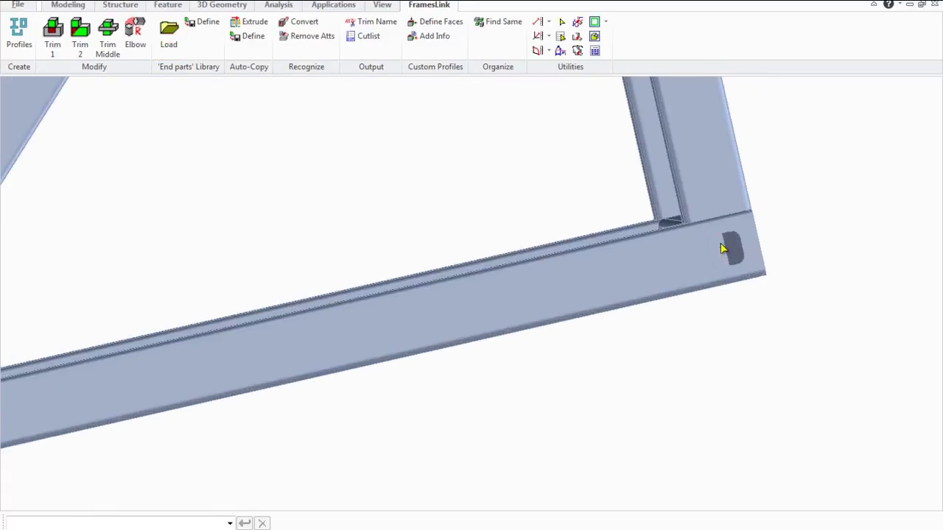
scroll(752, 265, "down", 6)
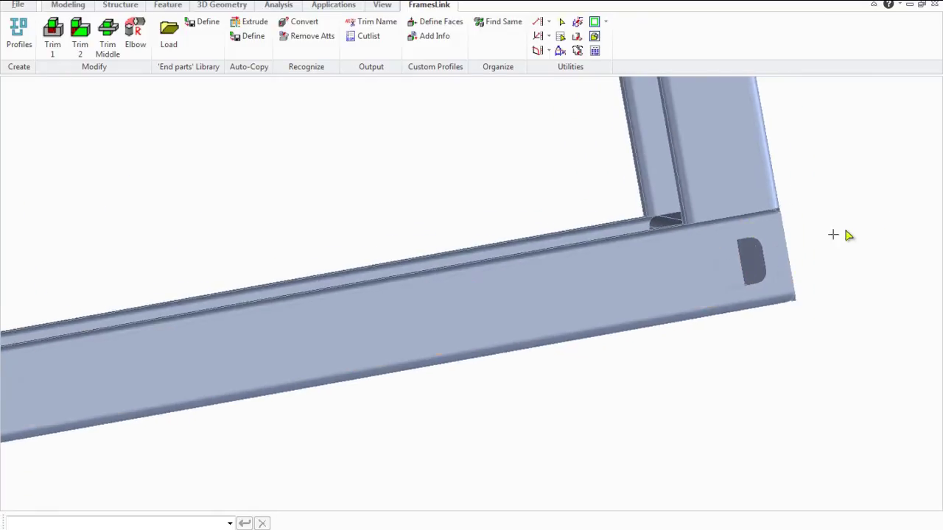
scroll(415, 376, "up", 4)
middle_click_drag(478, 296, 439, 328)
scroll(458, 299, "up", 4)
scroll(711, 298, "down", 7)
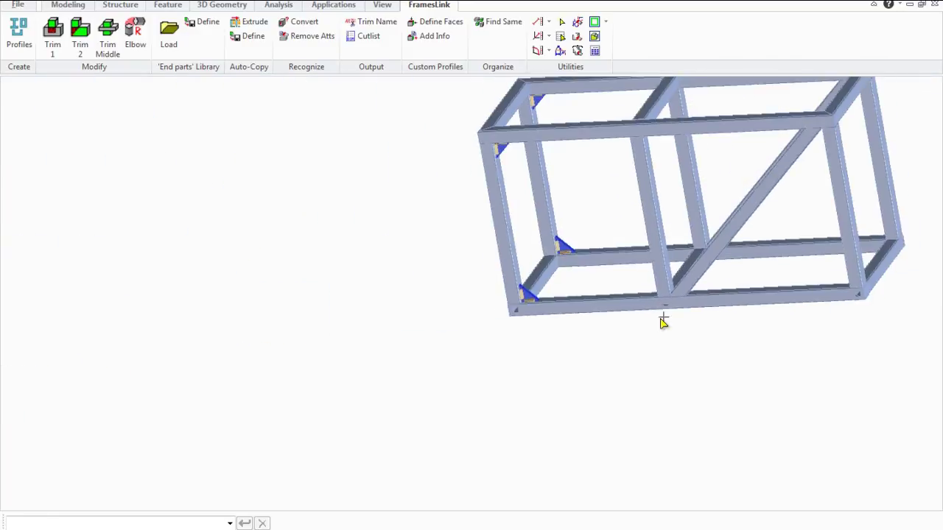
scroll(662, 318, "down", 2)
scroll(785, 157, "up", 3)
left_click(782, 529)
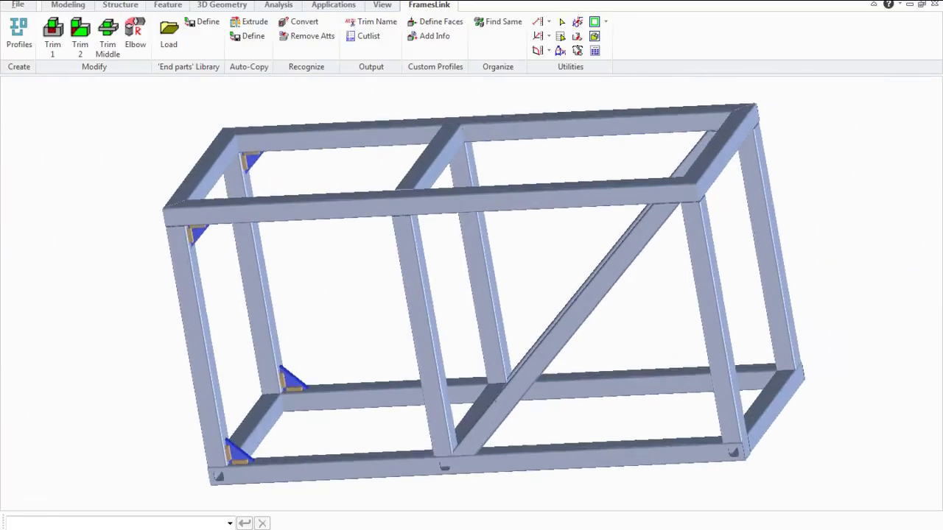